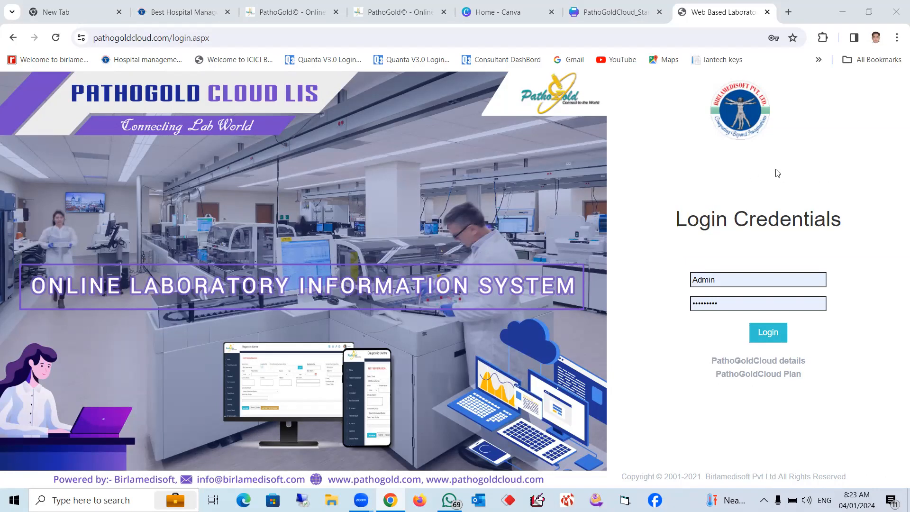
- Log in to the lab system with the prefilled credentials and dismiss the antivirus notifications
left_click(764, 337)
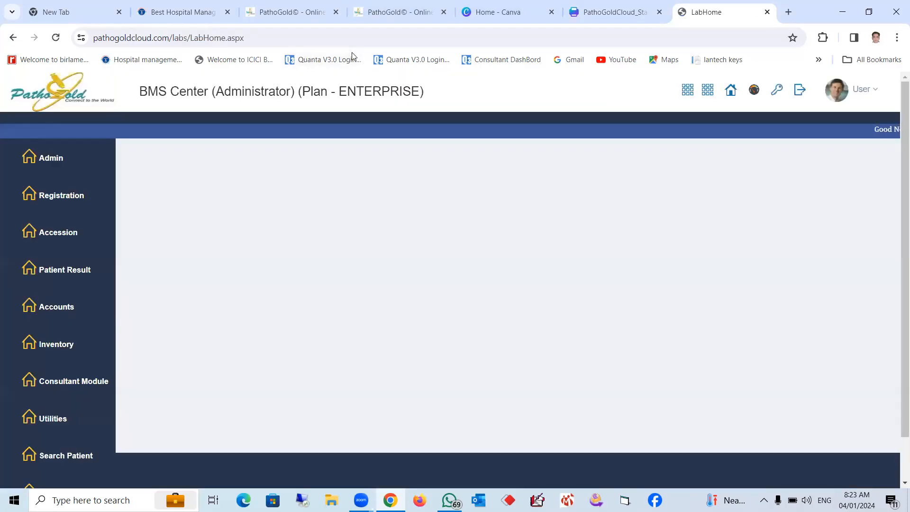
mouse_move(66, 161)
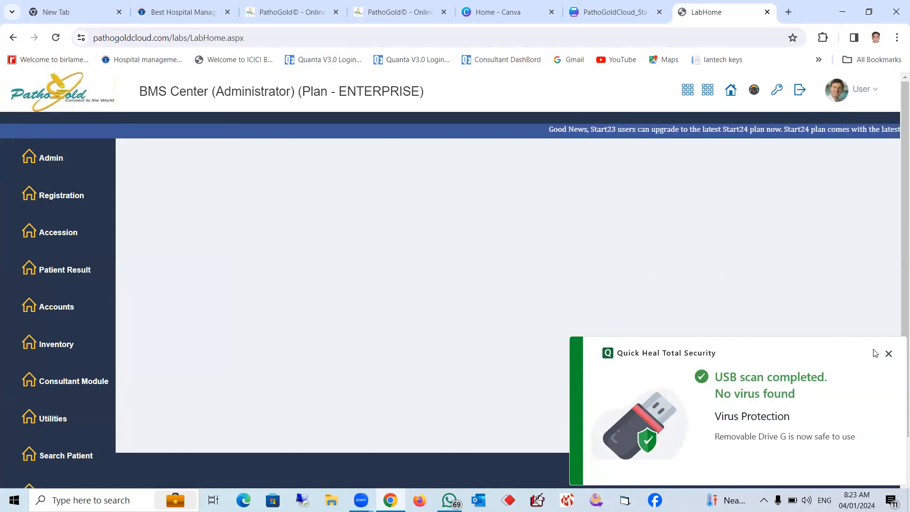
left_click(889, 354)
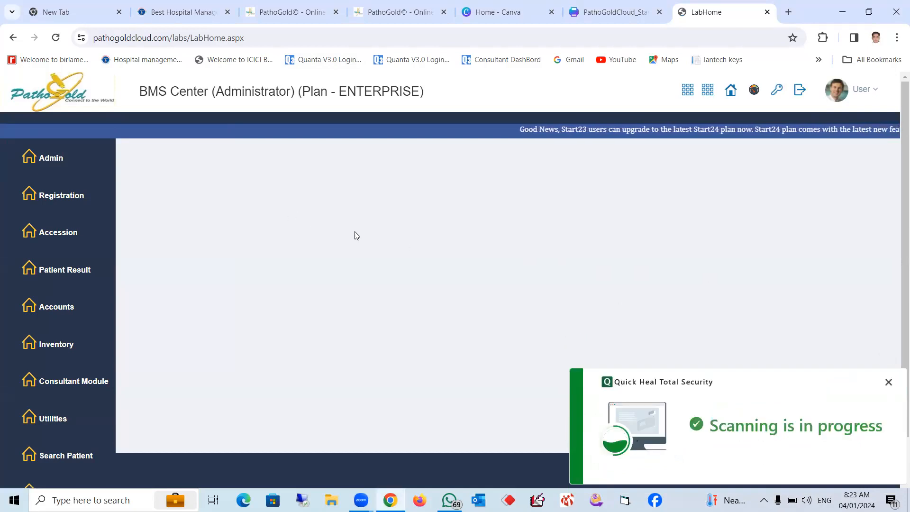
left_click(889, 382)
- Open the Control panel page with the system setting menu to view the available settings
mouse_move(66, 398)
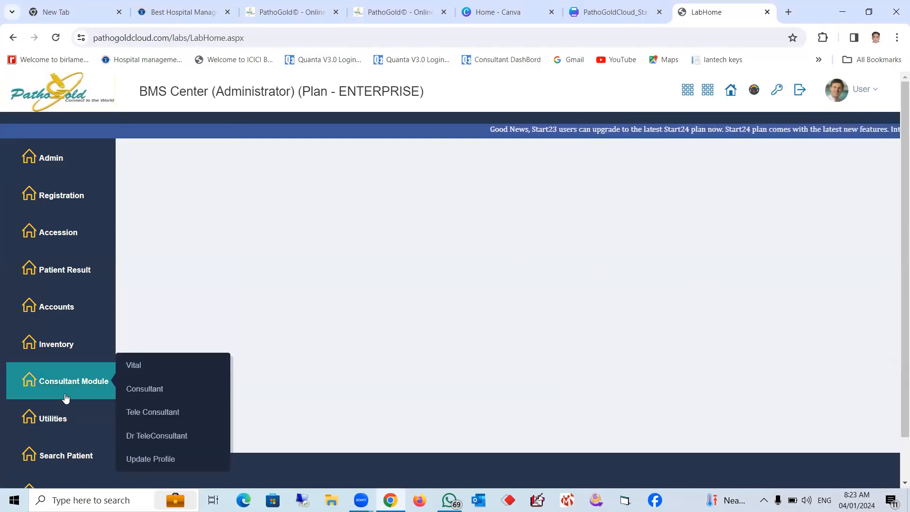
scroll(142, 336, "down", 1)
mouse_move(78, 445)
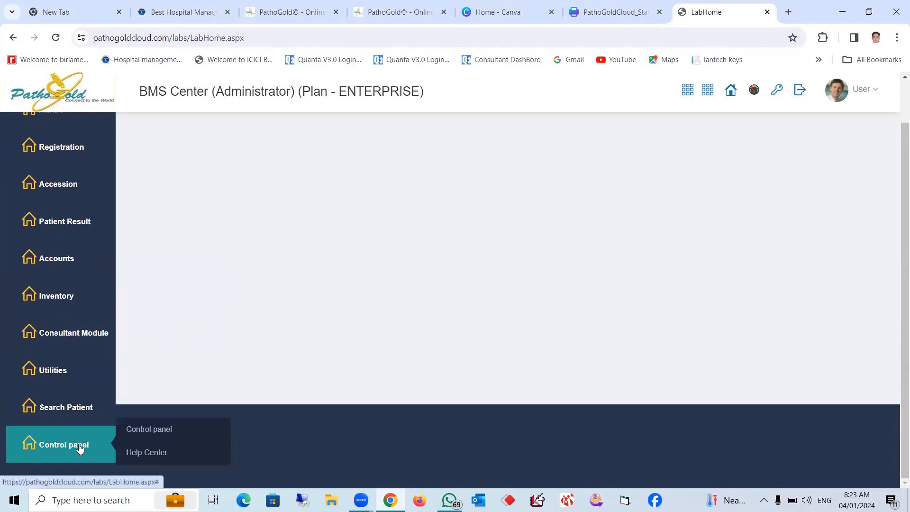
left_click(163, 430)
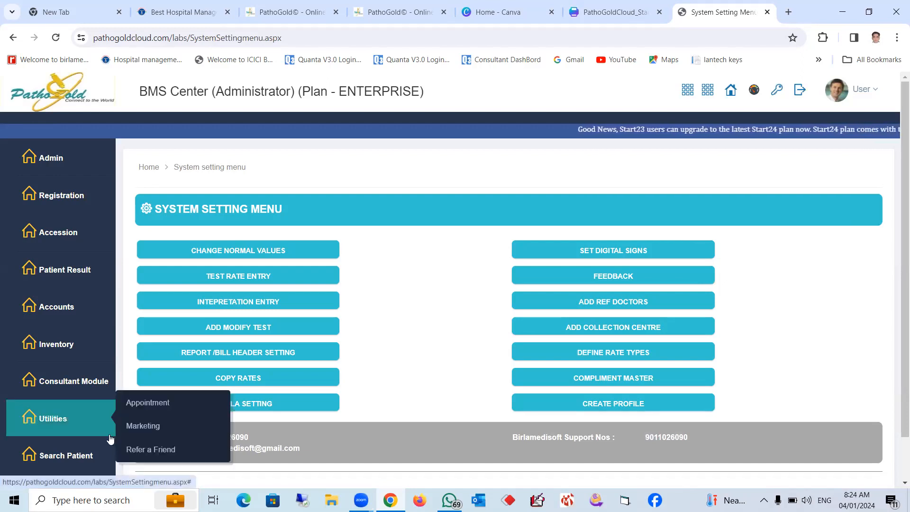
- Open the Help Center and search its learning videos for "interpr"
scroll(67, 452, "down", 1)
mouse_move(81, 446)
left_click(156, 457)
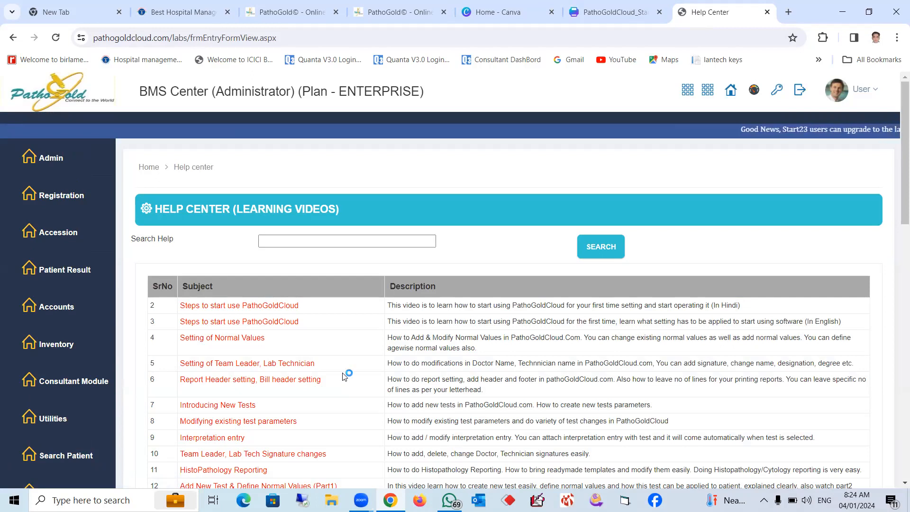
left_click(309, 241)
left_click(310, 242)
type("inter")
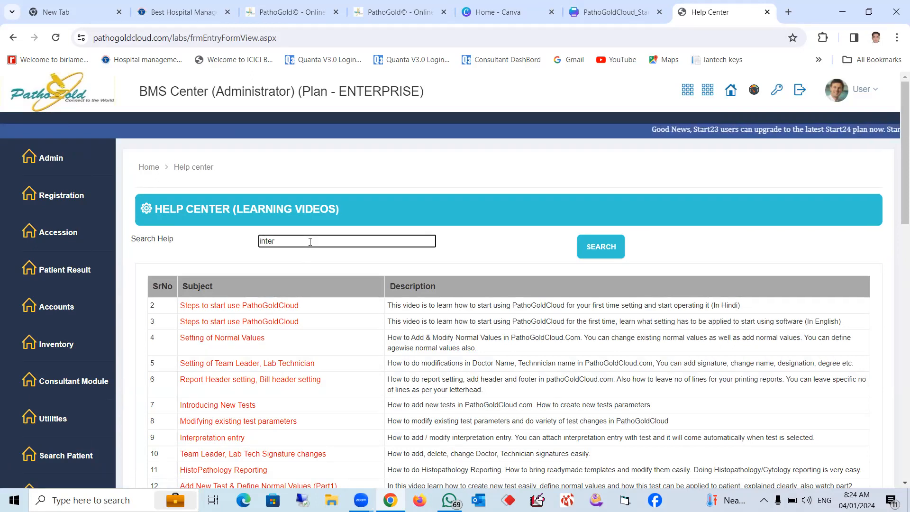
type("pr")
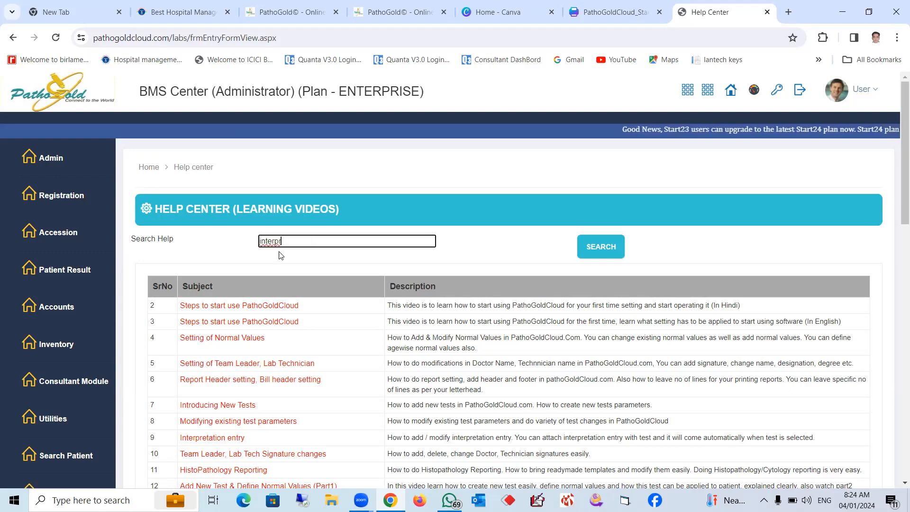
left_click(586, 250)
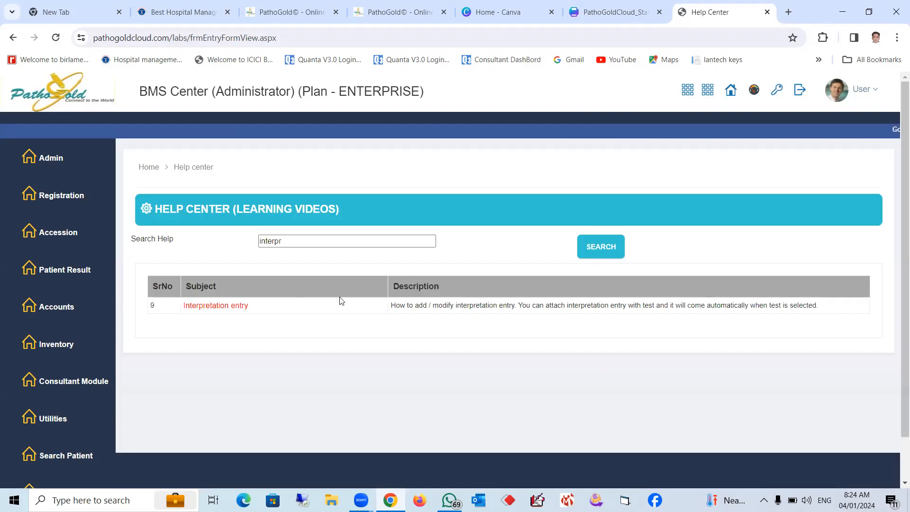
- Replace the help search term with "normal" and search the learning videos again
left_click_drag(345, 241, 229, 248)
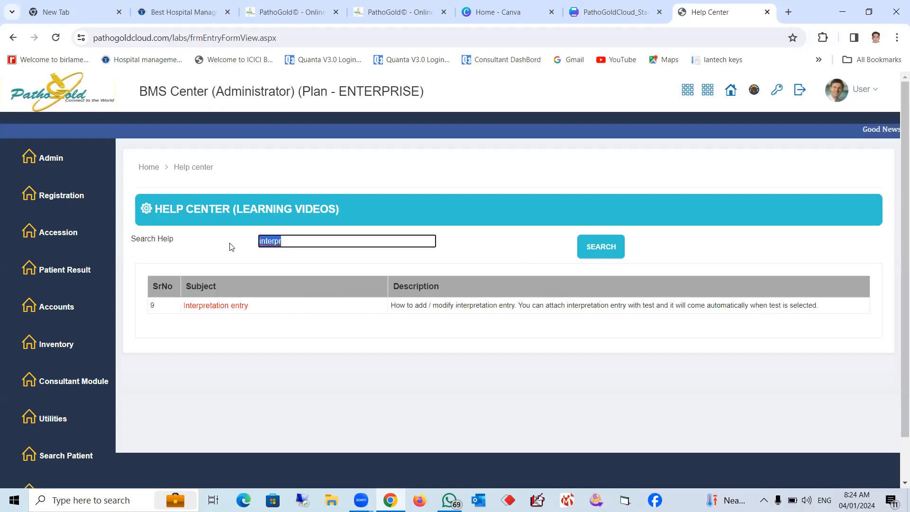
type("normal")
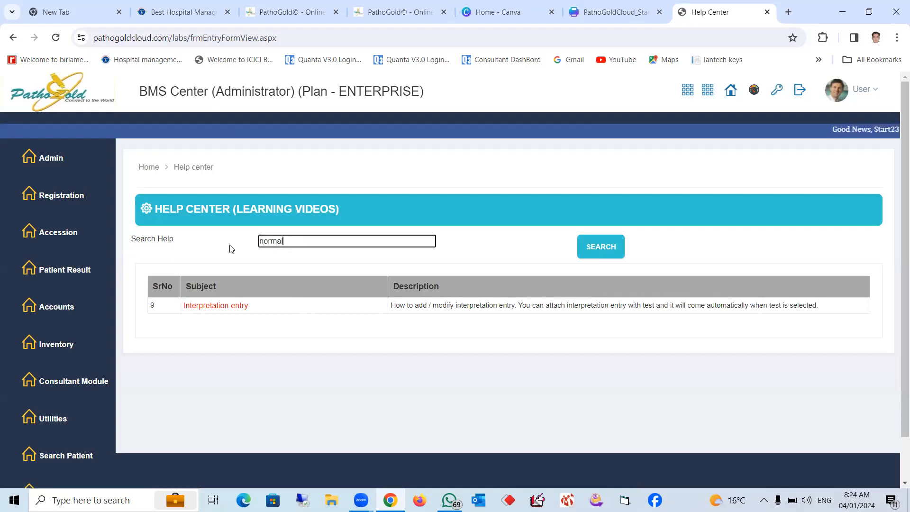
left_click(610, 253)
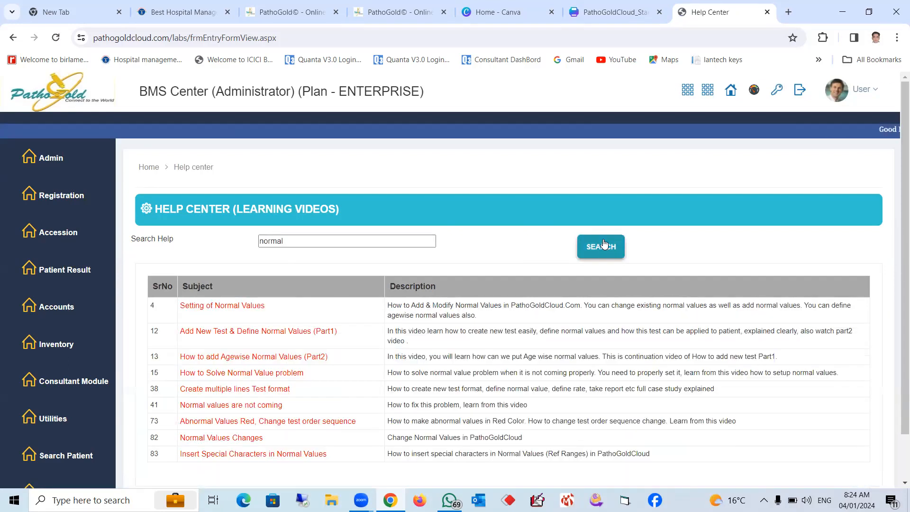
- Search the Help Center for "rate" and look through the listed learning videos
left_click_drag(287, 243, 260, 241)
type("rate")
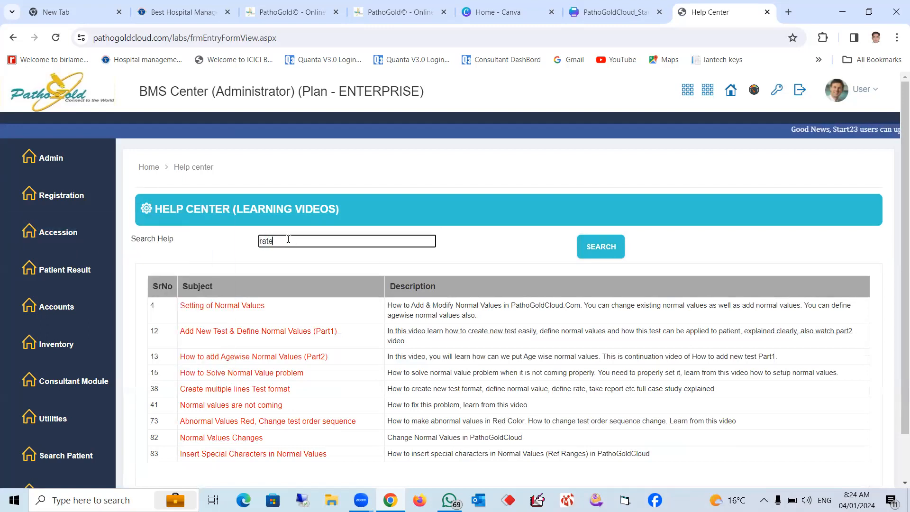
left_click(613, 247)
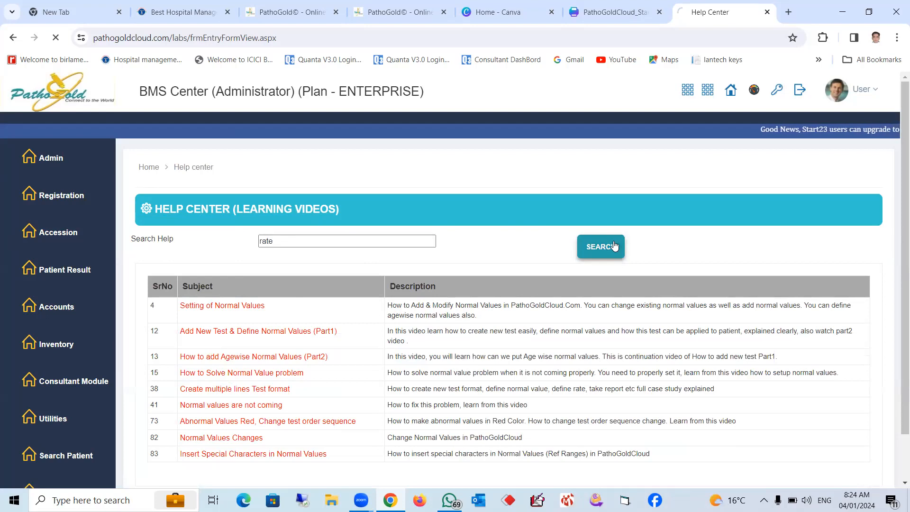
scroll(434, 303, "down", 2)
scroll(435, 303, "down", 1)
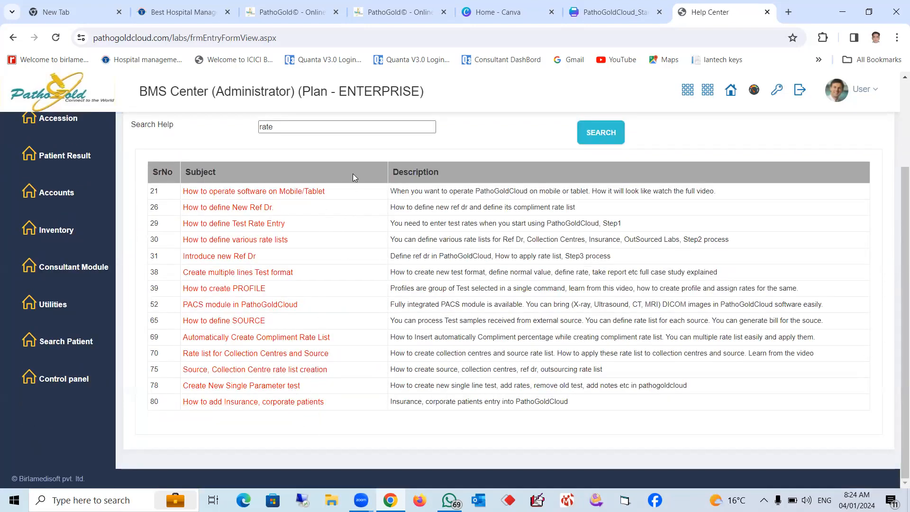
- Search the Help Center learning videos for "complime"
left_click(287, 128)
left_click_drag(287, 128, 261, 129)
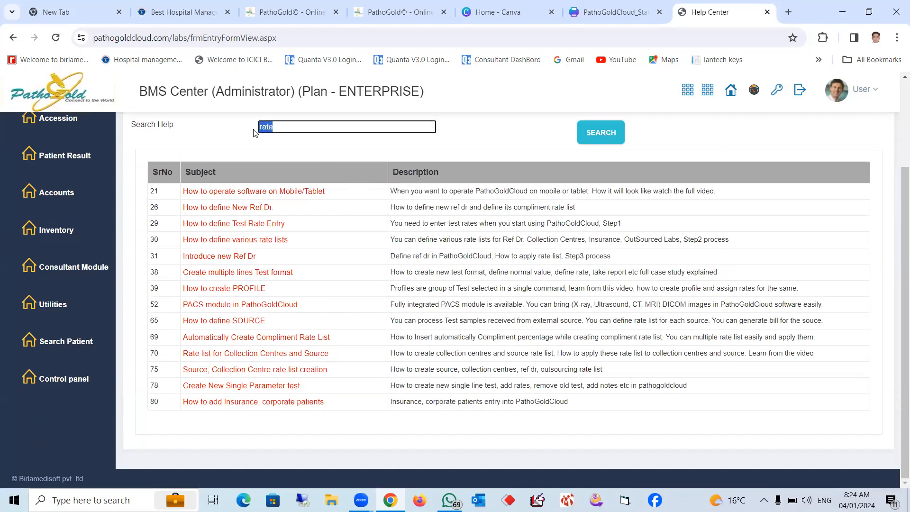
type("complime")
left_click(611, 136)
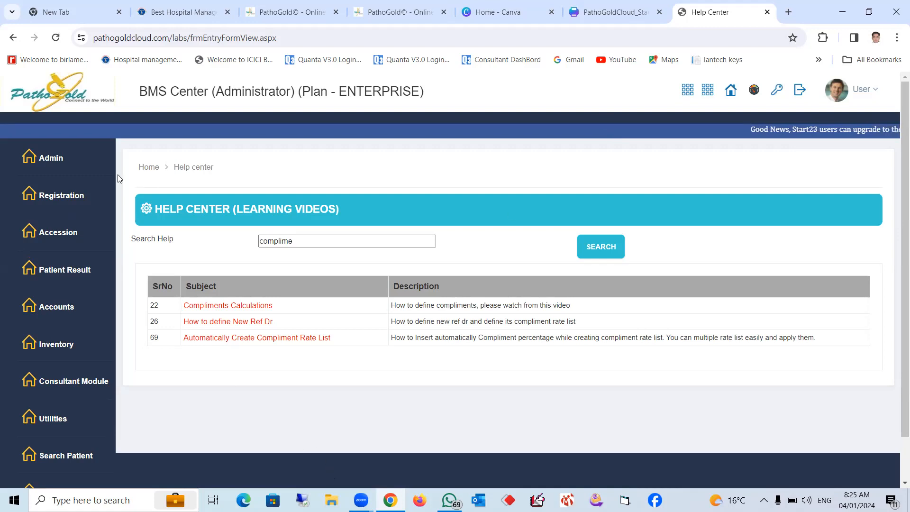
- Examine the options offered under Admin, Registration, Accession, Patient Result, Accounts, Inventory, Consultant Module and Utilities
mouse_move(67, 158)
mouse_move(117, 150)
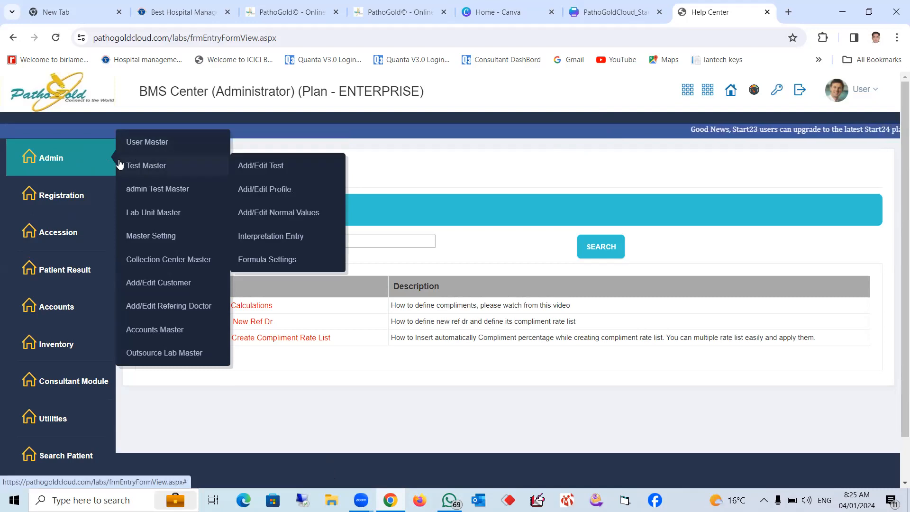
mouse_move(79, 198)
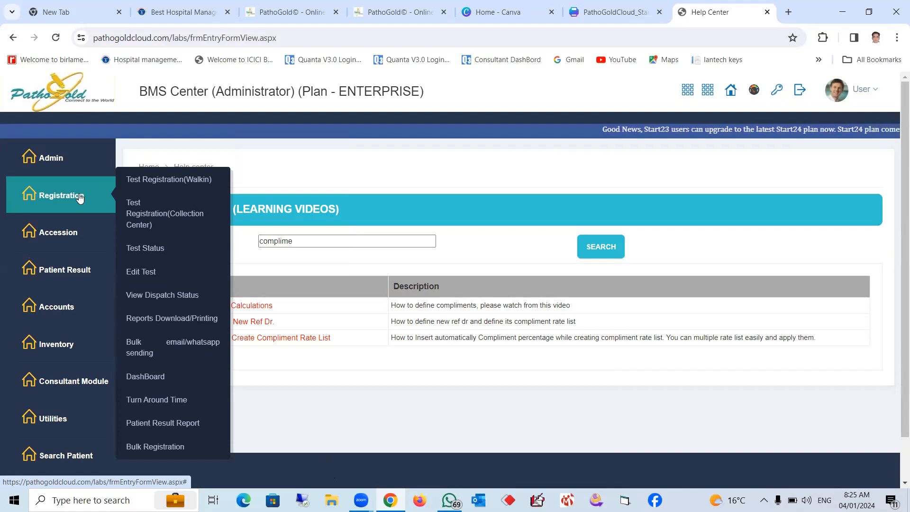
mouse_move(68, 235)
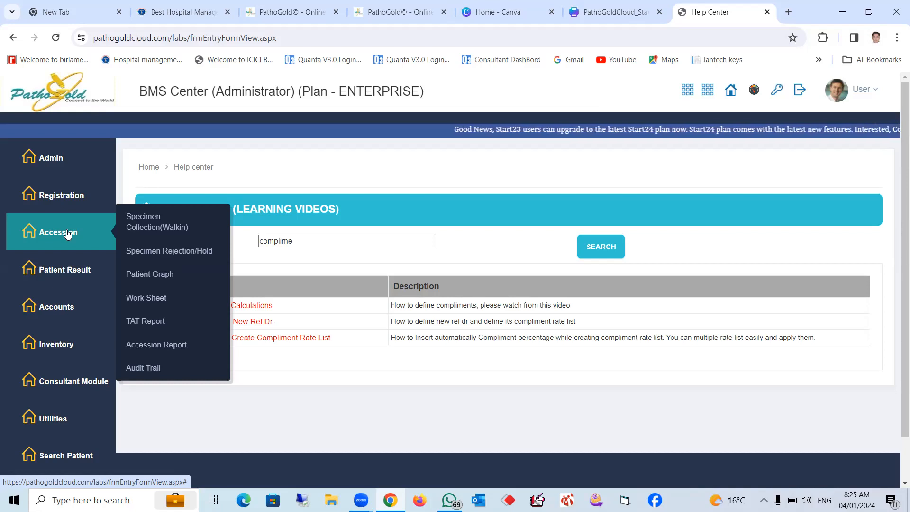
mouse_move(76, 268)
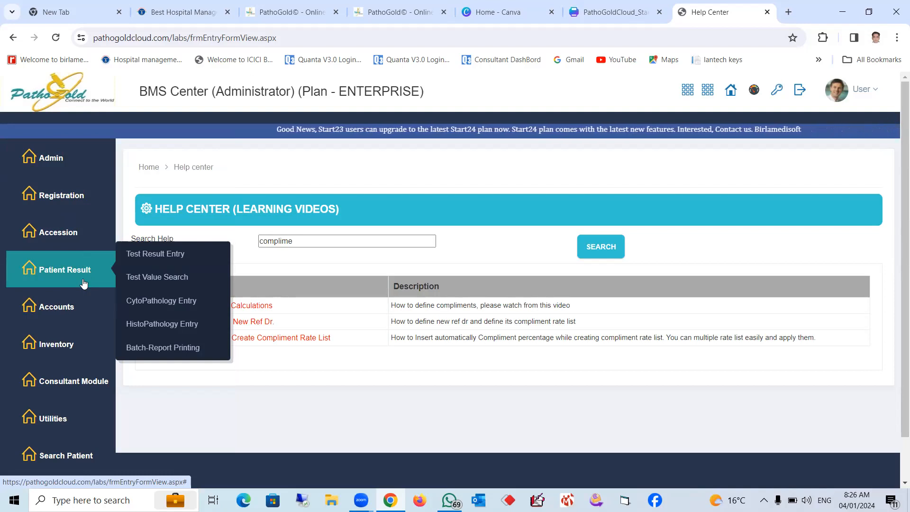
mouse_move(80, 305)
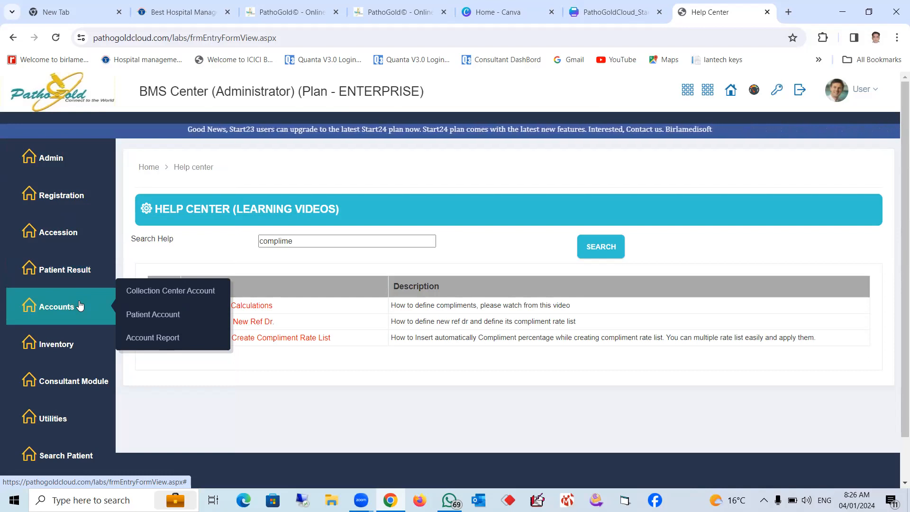
mouse_move(151, 315)
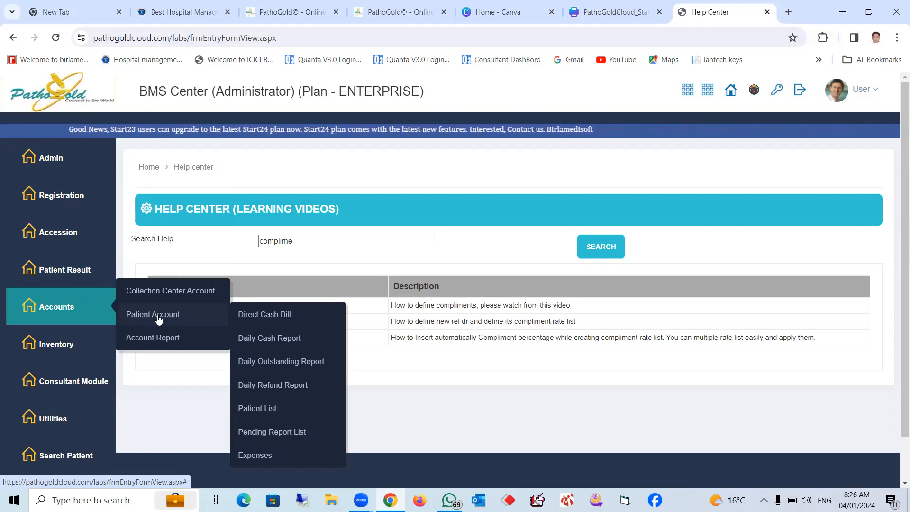
mouse_move(38, 348)
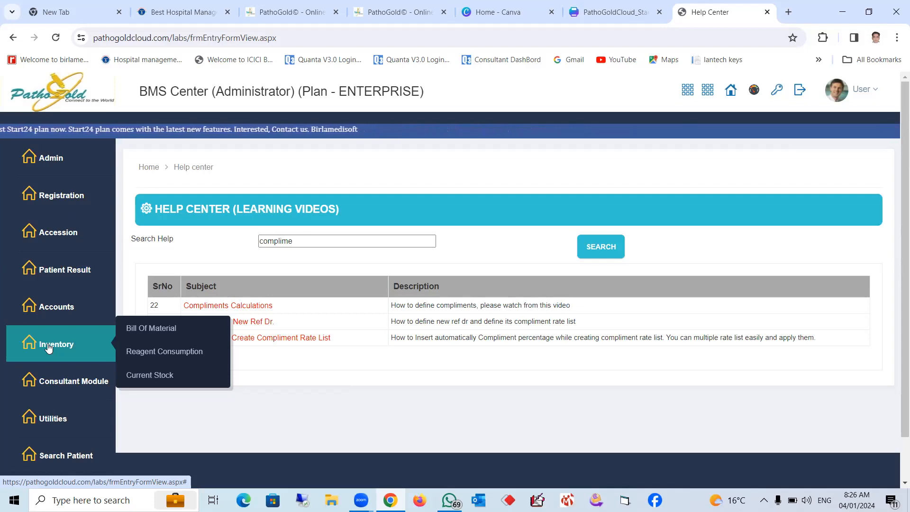
mouse_move(64, 386)
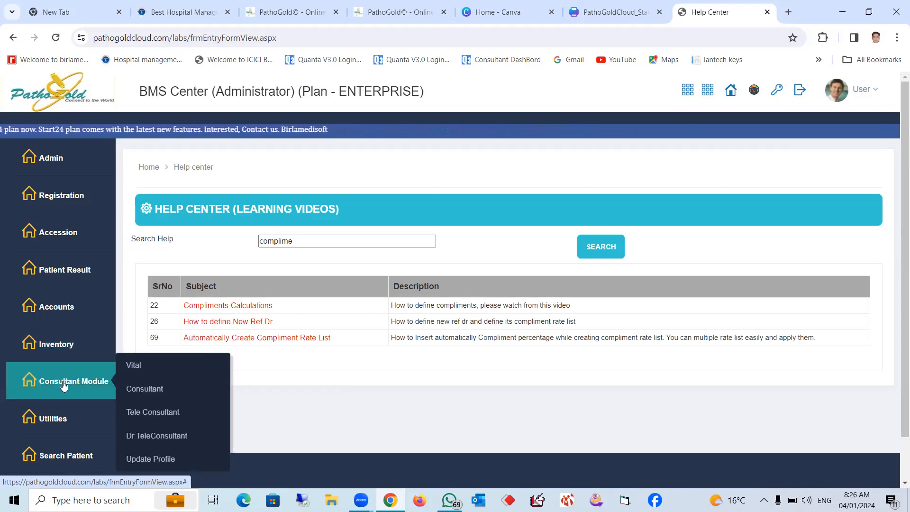
scroll(64, 387, "down", 1)
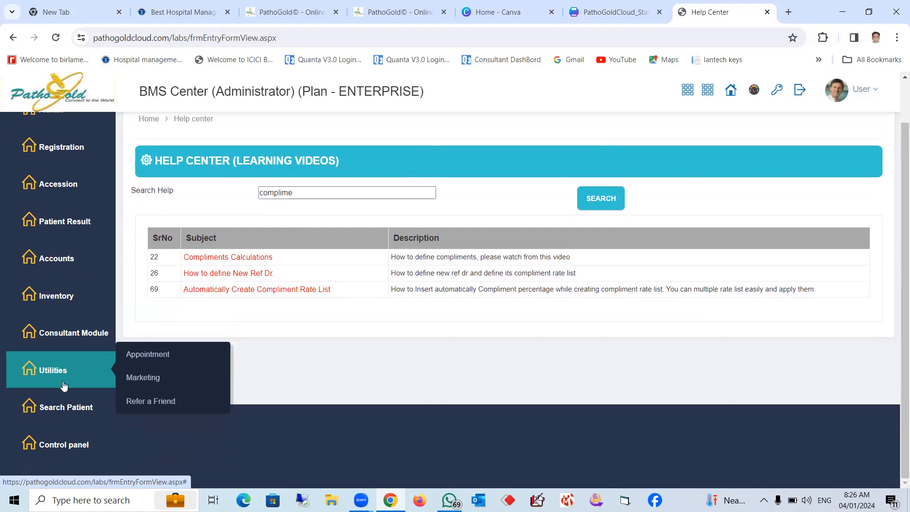
mouse_move(74, 343)
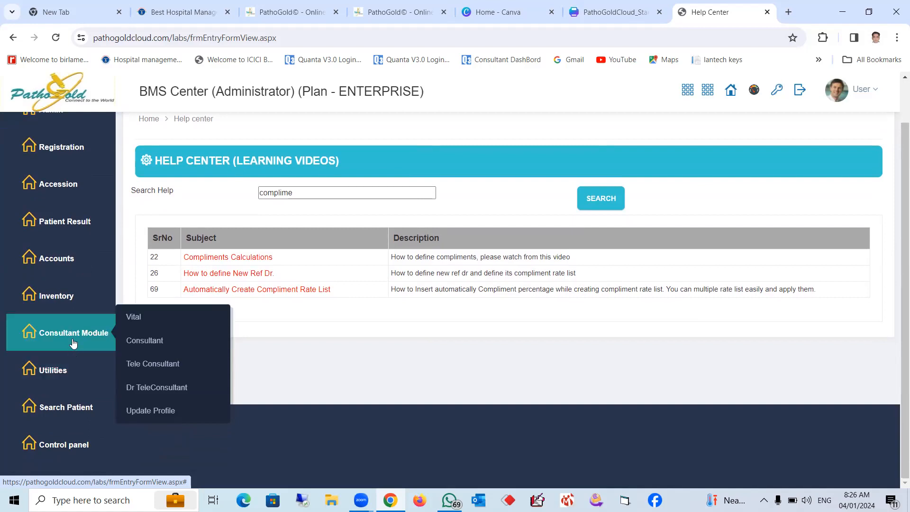
mouse_move(73, 369)
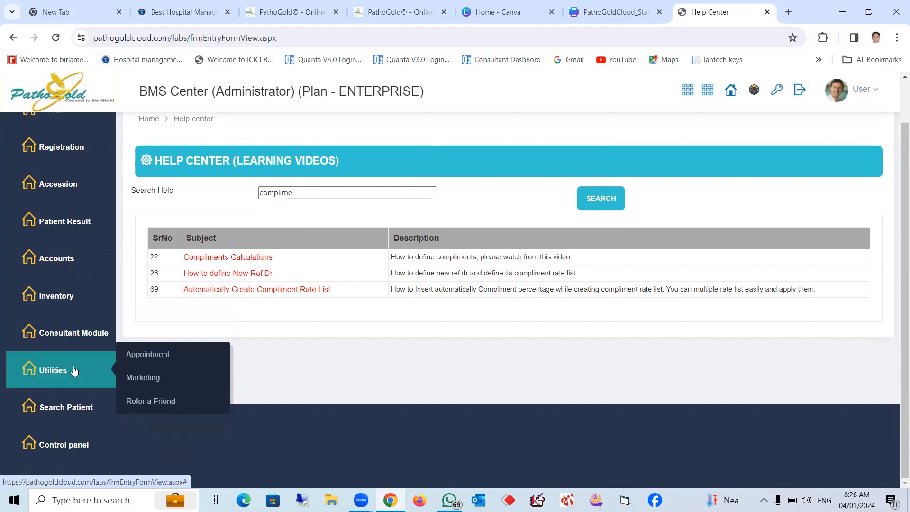
mouse_move(146, 378)
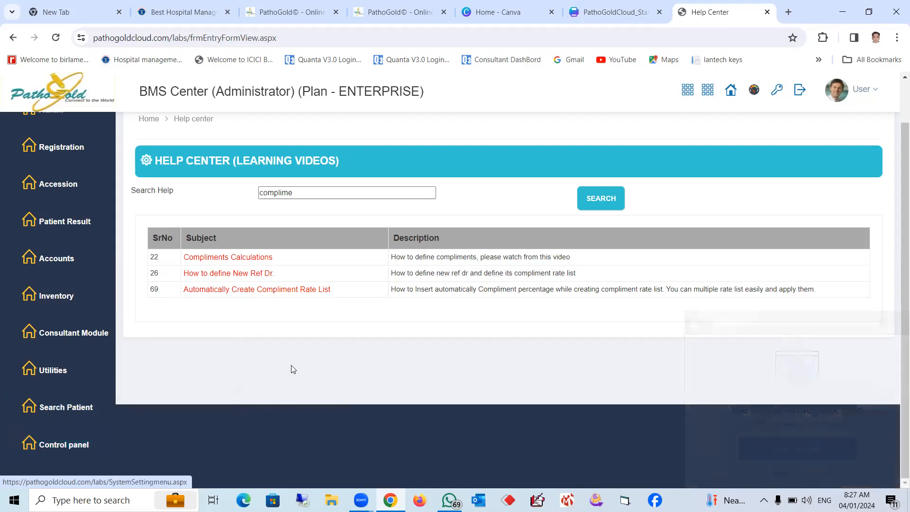
- Open the walk-in test registration form and fill in the patient details by looking up an existing patient by first name
scroll(291, 365, "up", 1)
mouse_move(75, 201)
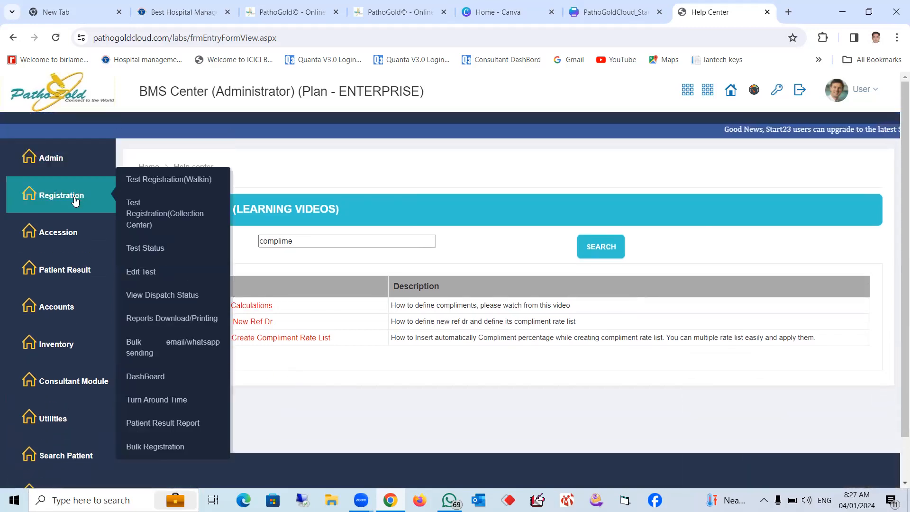
left_click(152, 183)
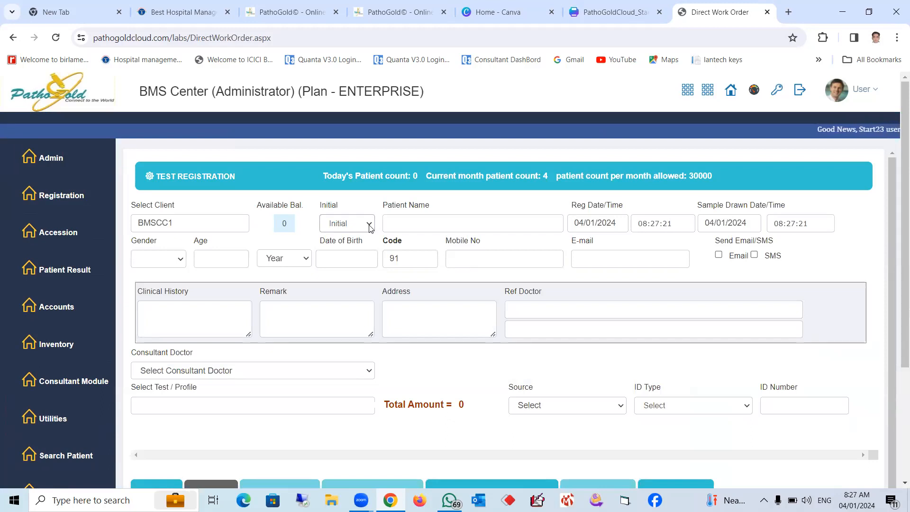
left_click(391, 224)
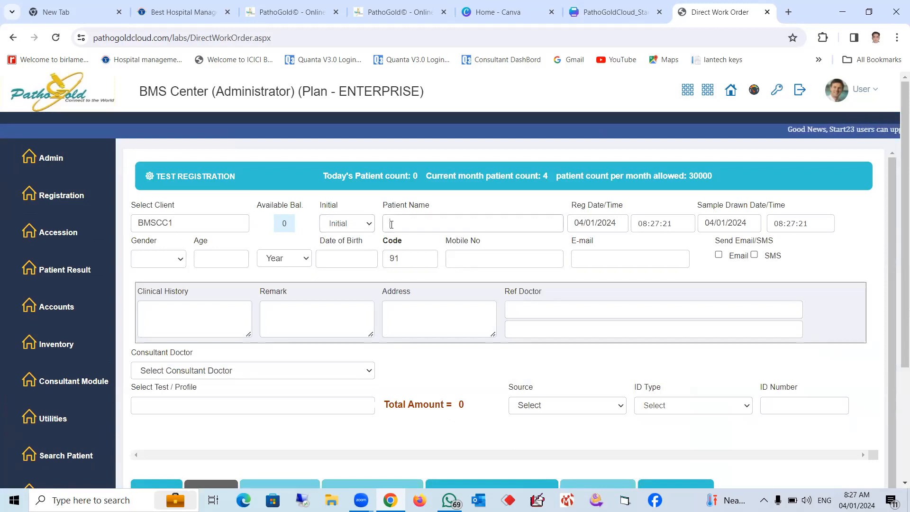
type("avinash")
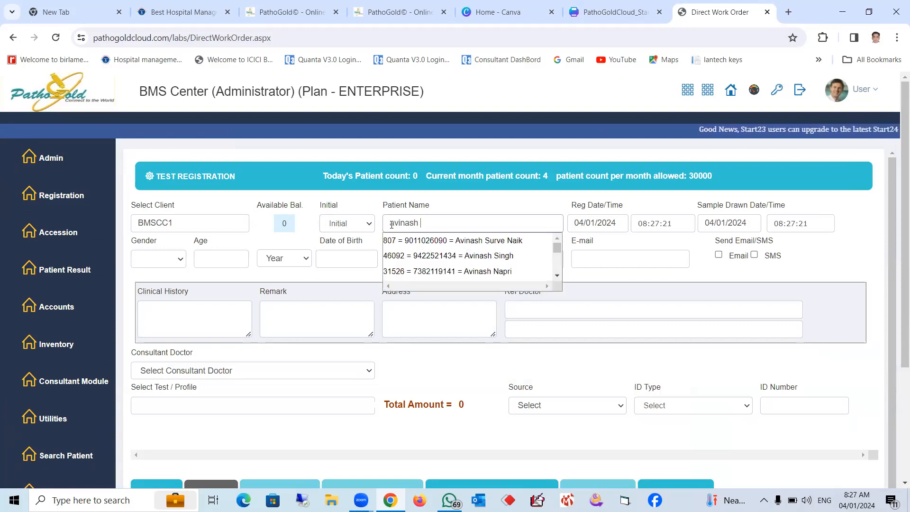
left_click(410, 243)
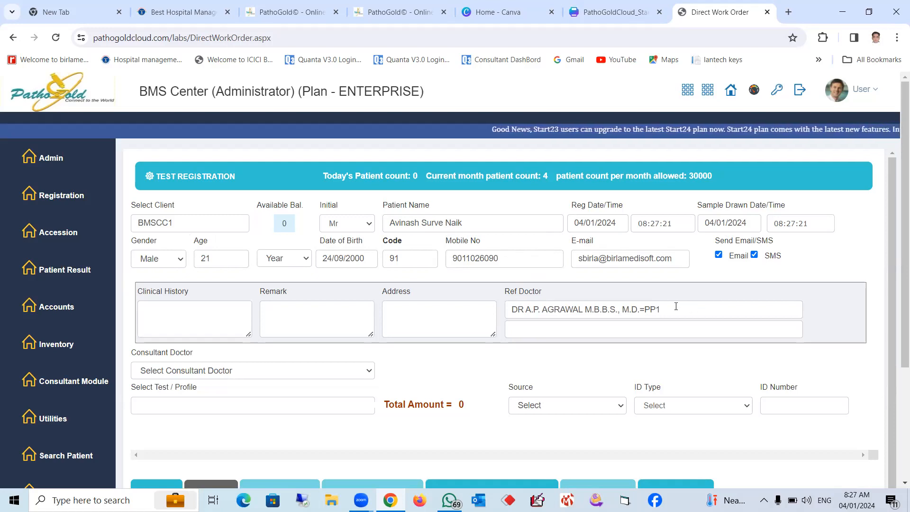
- Review the Source and ID Type choices on the test registration form
scroll(675, 309, "down", 1)
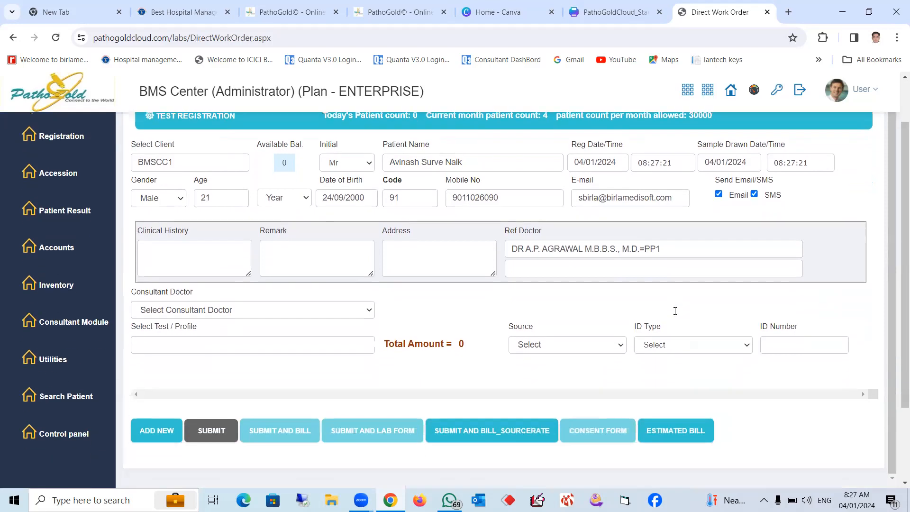
scroll(675, 310, "down", 1)
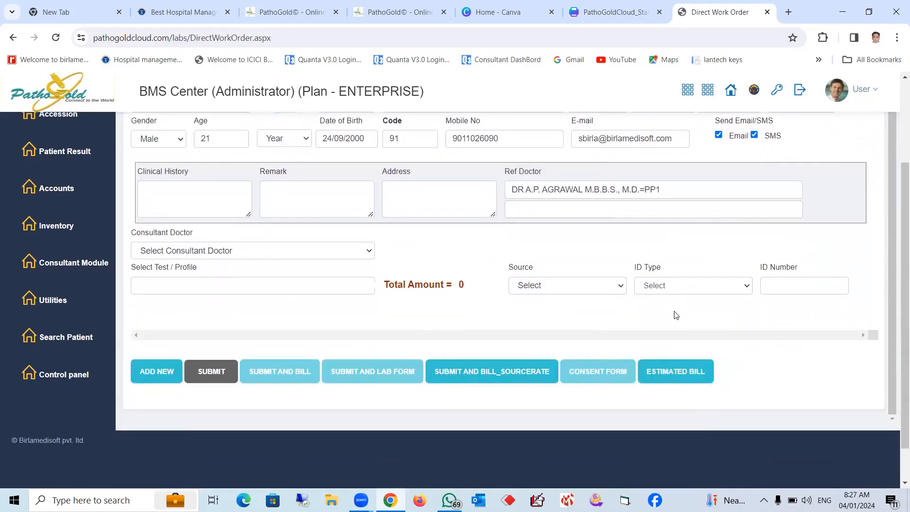
left_click(547, 295)
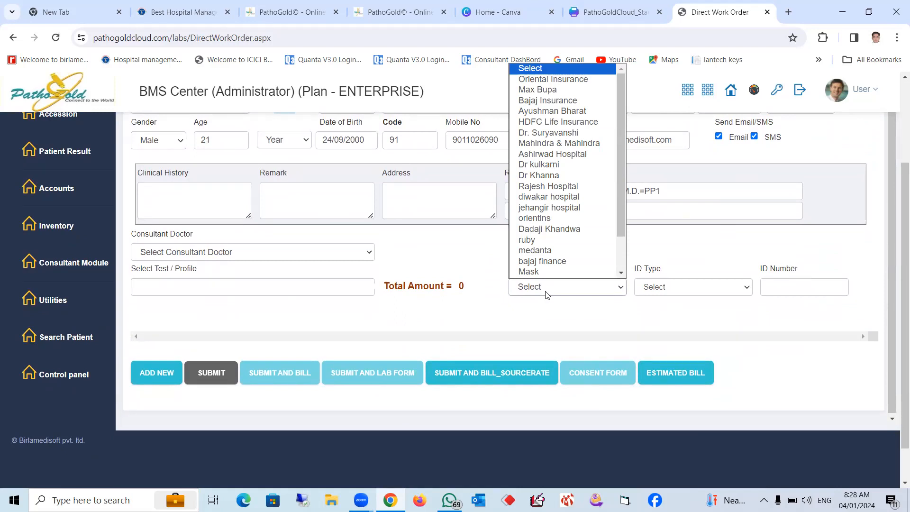
left_click(665, 247)
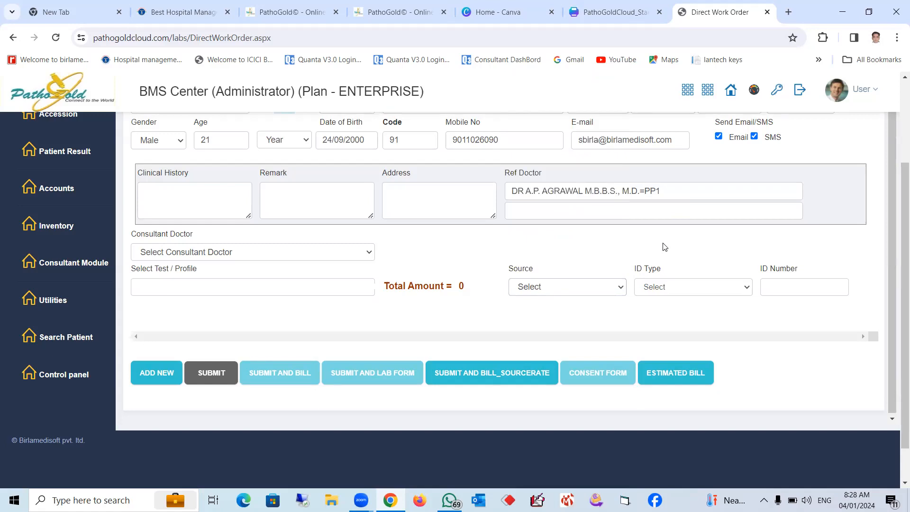
left_click(675, 290)
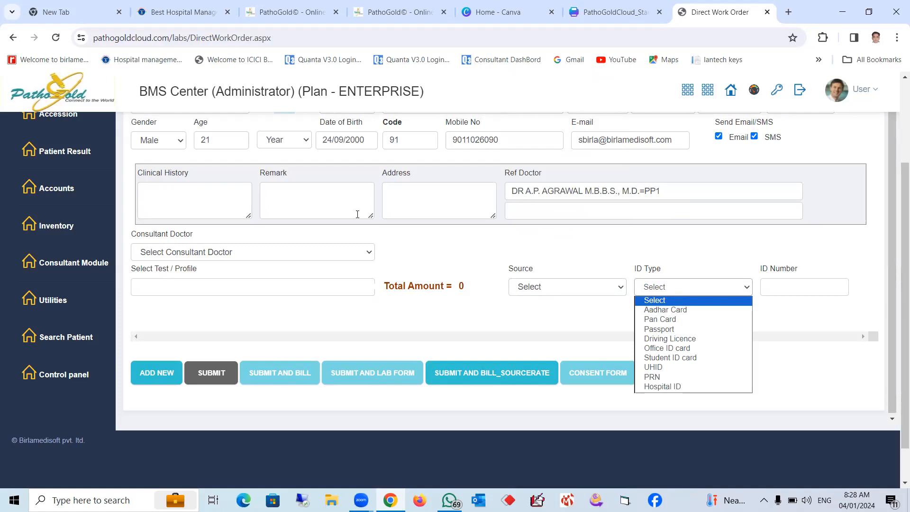
- Add the SLLPR - LIPID PROFILE and CBC11 - COMPLETE BLOOD COUNT tests to the patient's registration
left_click(304, 285)
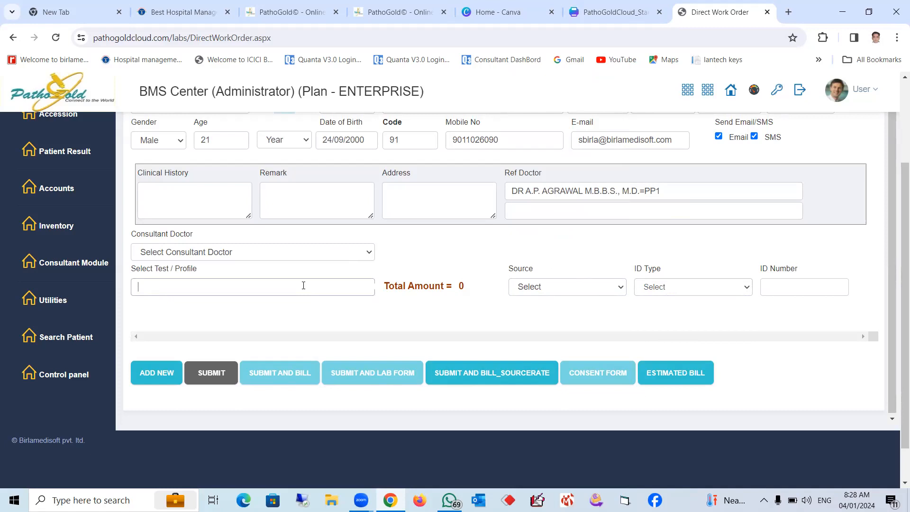
type("lipid profile")
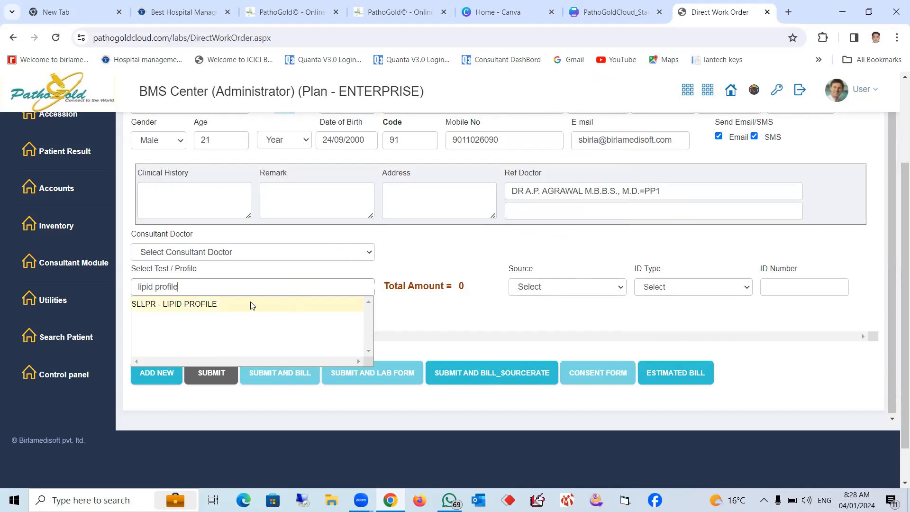
left_click(250, 304)
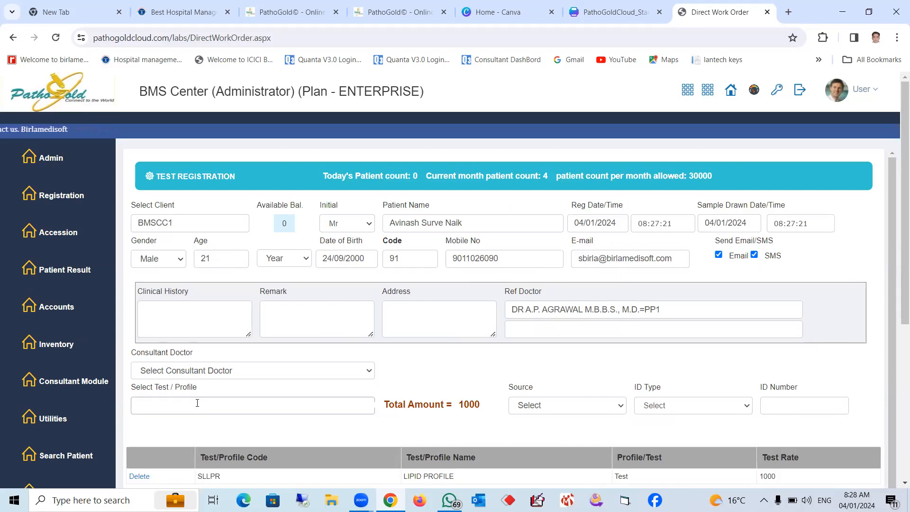
type("cbc11")
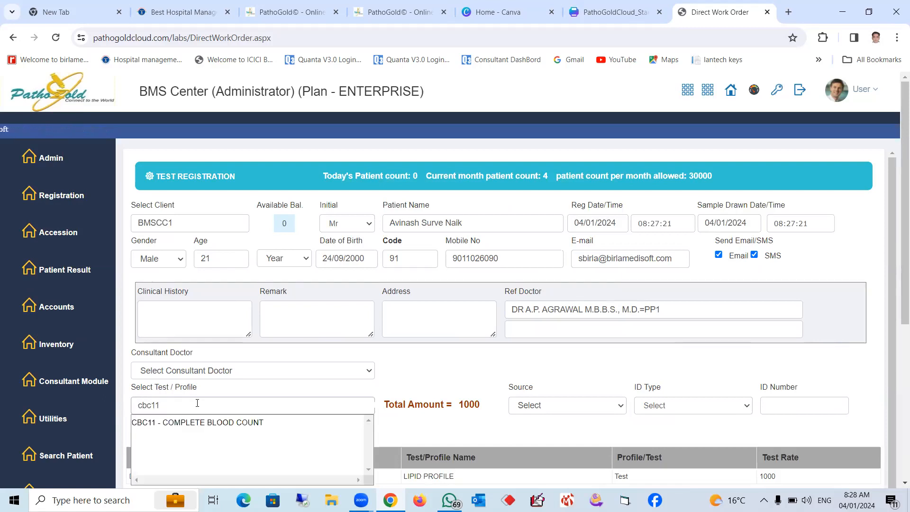
left_click(198, 422)
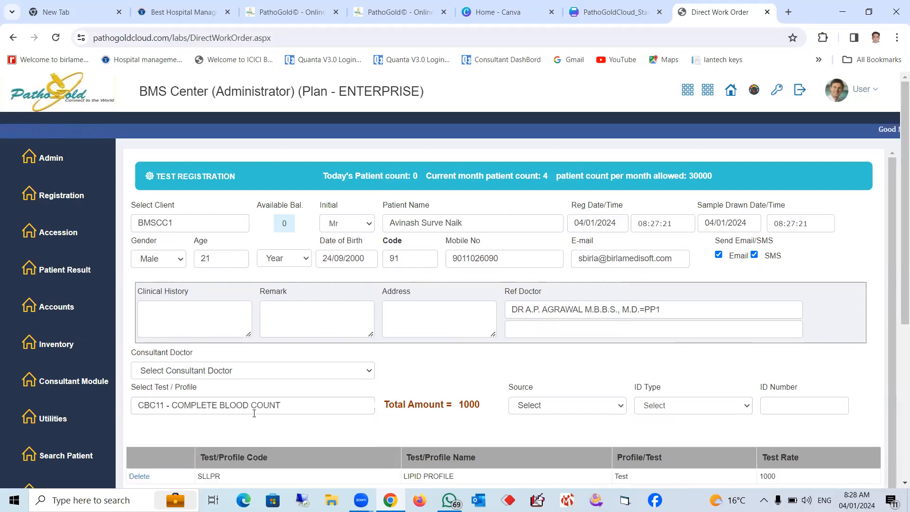
scroll(256, 398, "down", 3)
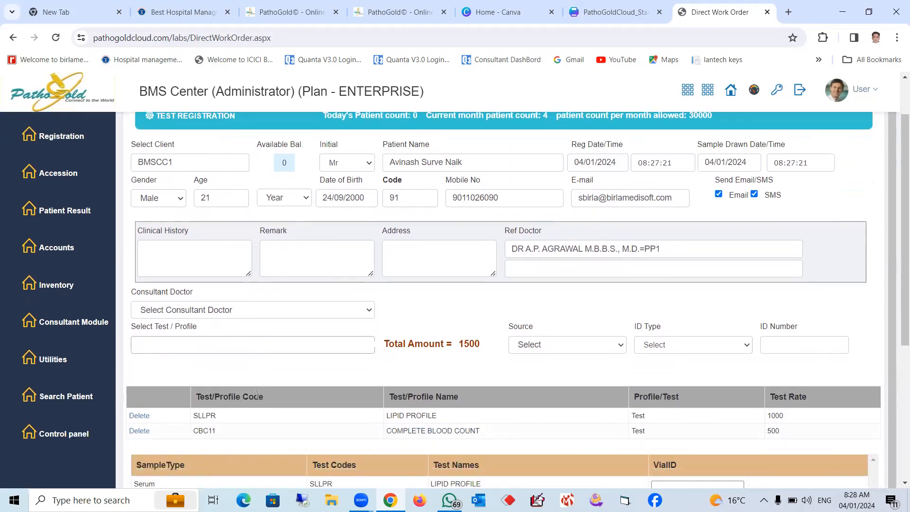
- Search the tests for "complete", add the COMPL Complete Blood Count test, and delete it from the test list
type("complete")
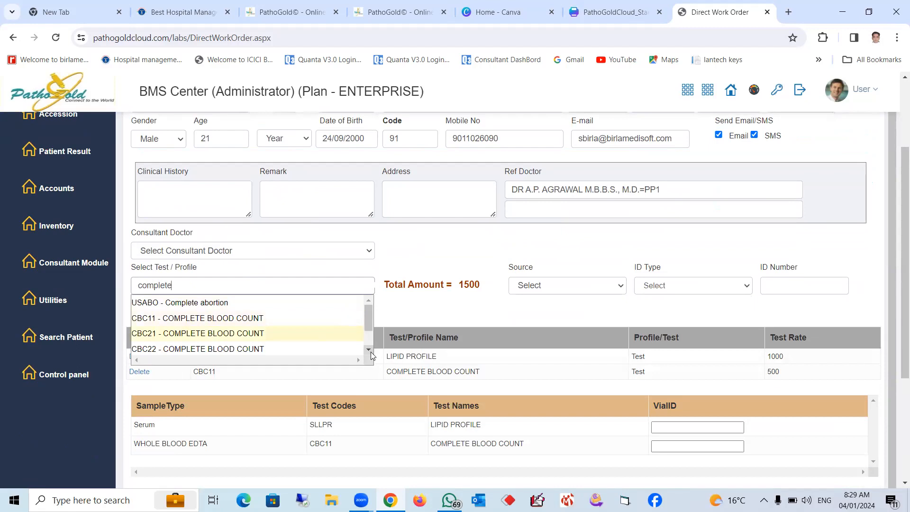
left_click(369, 350)
left_click(369, 301)
left_click(391, 256)
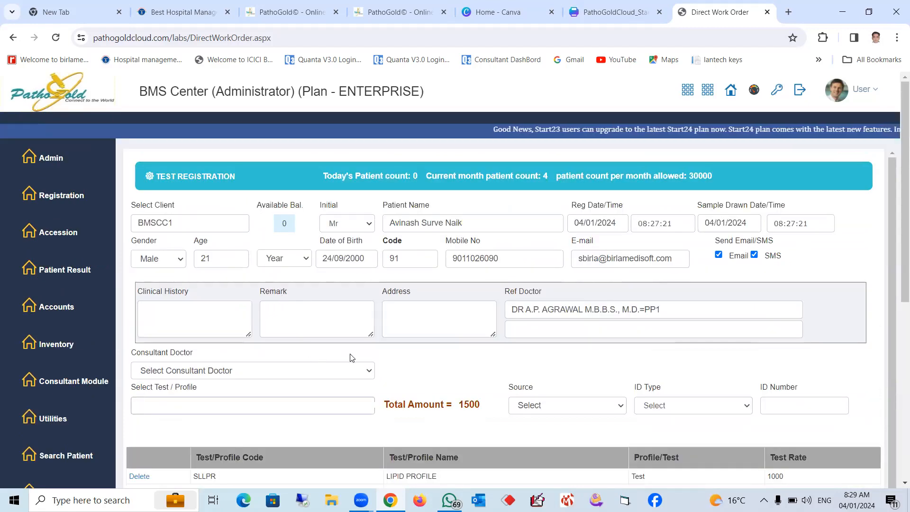
scroll(536, 407, "down", 4)
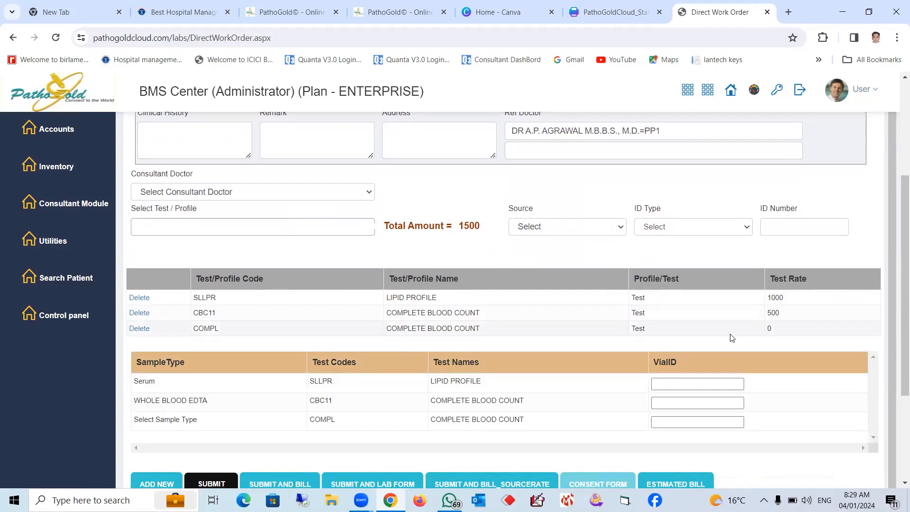
left_click(139, 327)
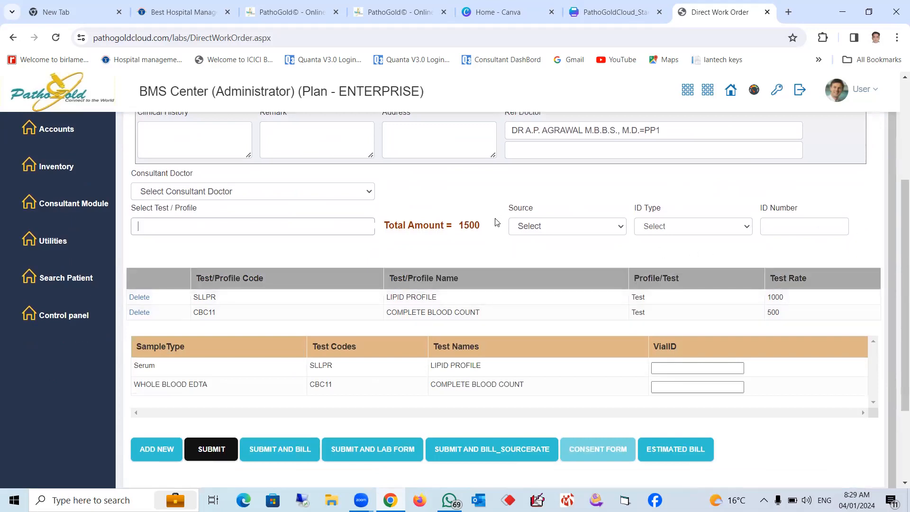
- Check the vial ID fields for both samples, leave them blank, and submit the registration for billing
scroll(599, 369, "down", 3)
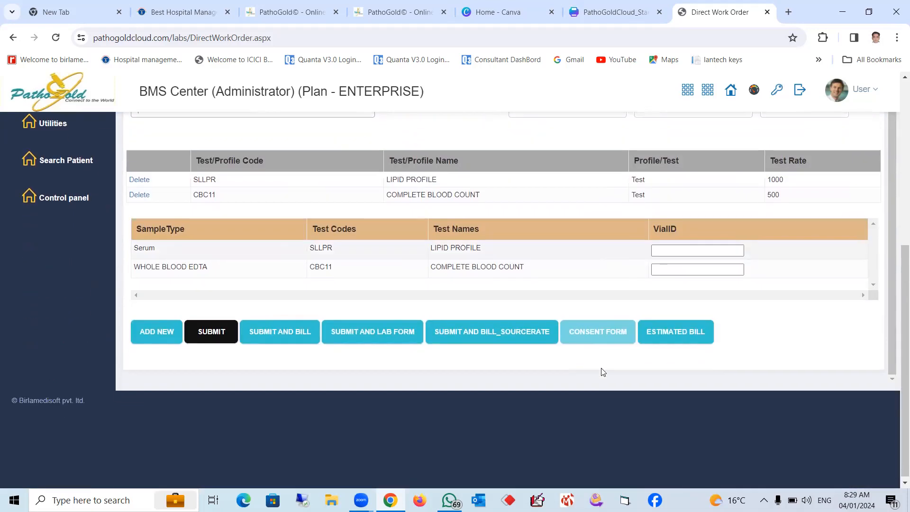
left_click(673, 251)
left_click(669, 269)
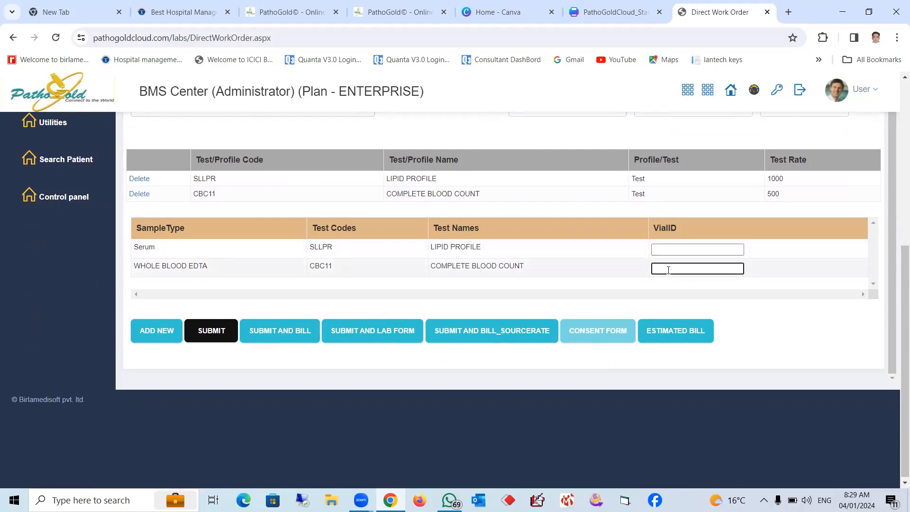
left_click(682, 249)
left_click(678, 270)
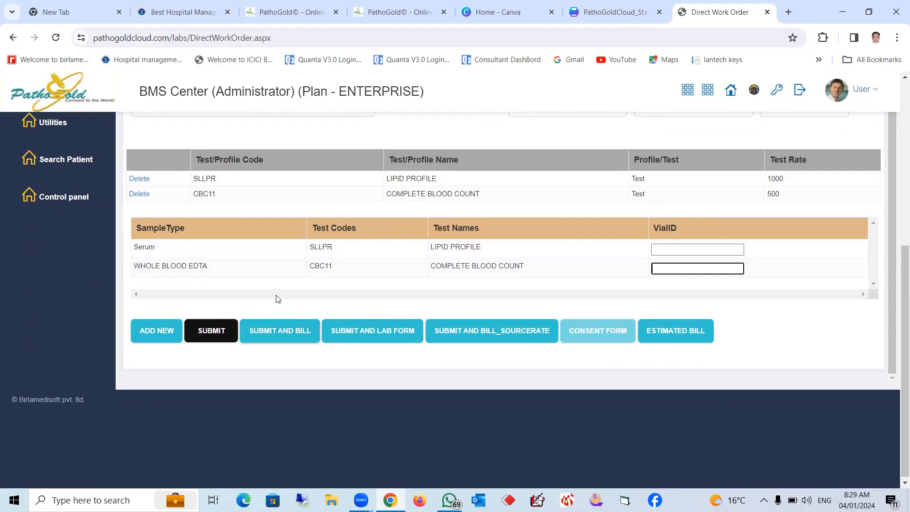
left_click(280, 337)
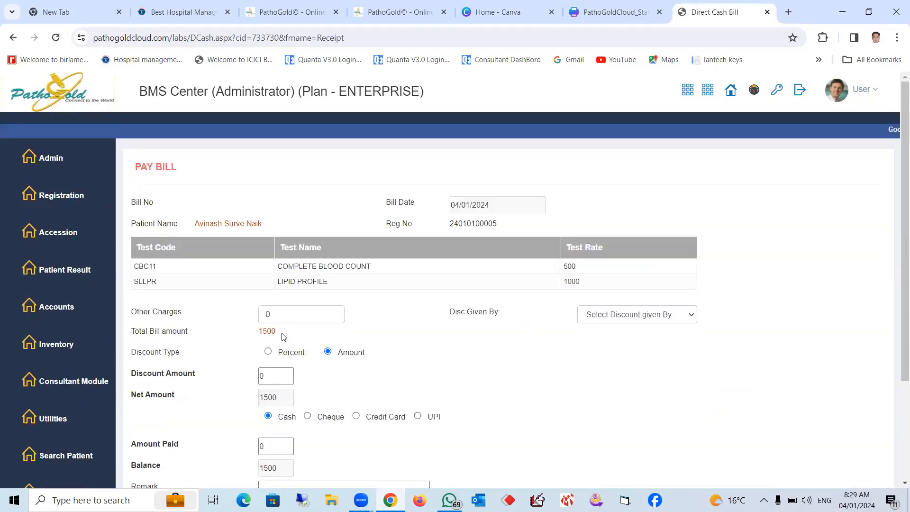
- Review the other charges, discount type and discount-giver options on the patient's bill
scroll(280, 335, "down", 1)
left_click(275, 253)
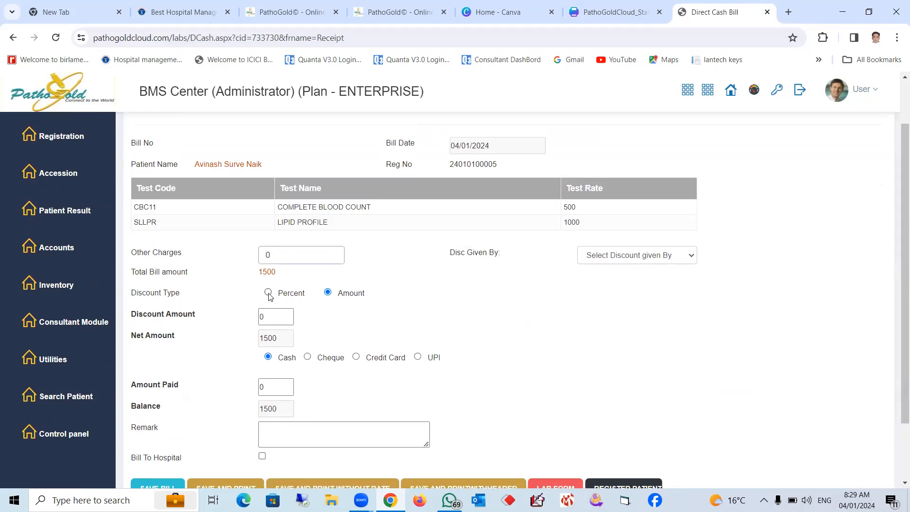
left_click(620, 257)
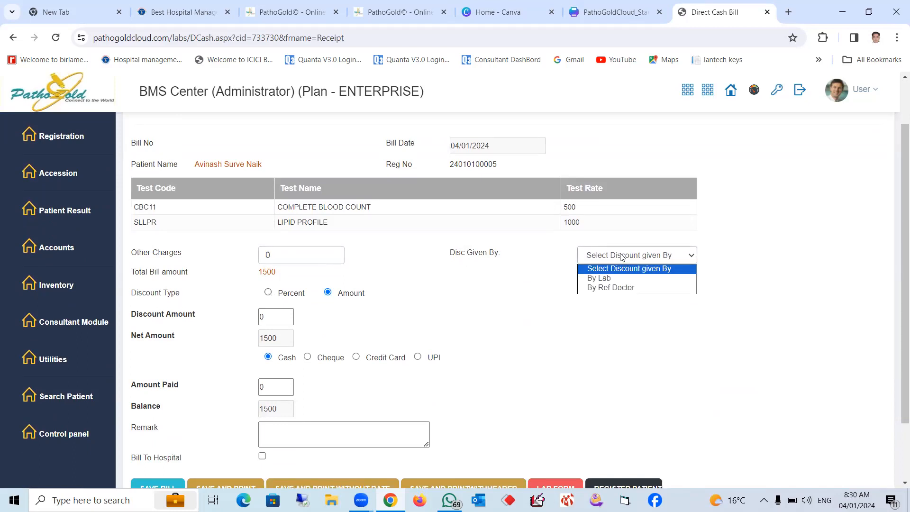
left_click(662, 334)
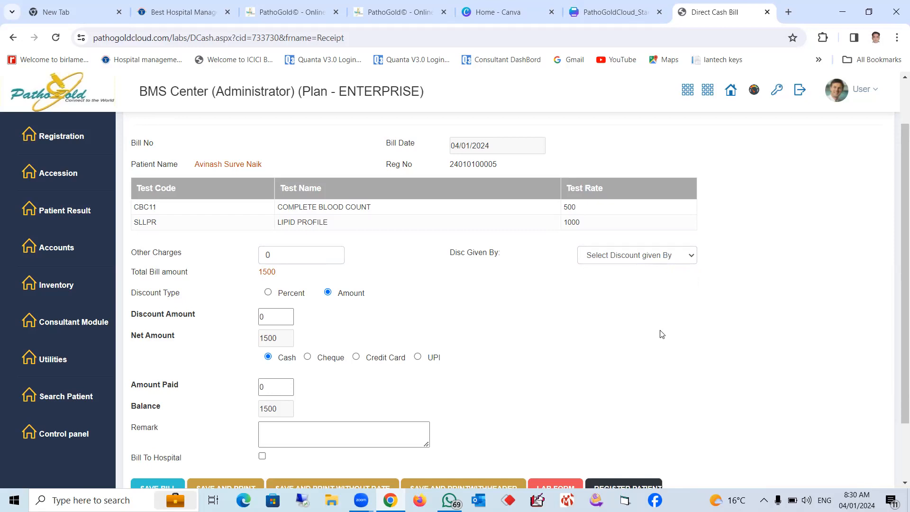
- Set the amount paid on the bill to 1500 with cash as the payment mode
scroll(419, 351, "down", 2)
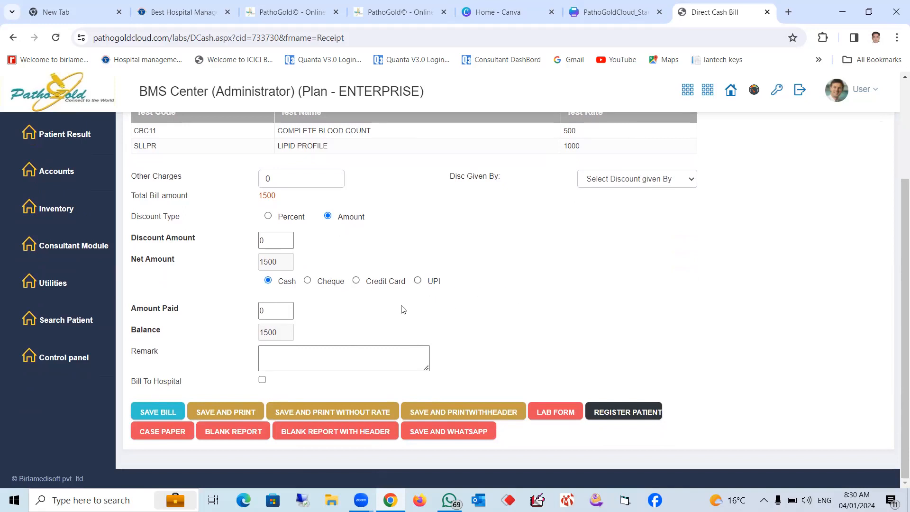
left_click(261, 311)
type("1500")
left_click(324, 359)
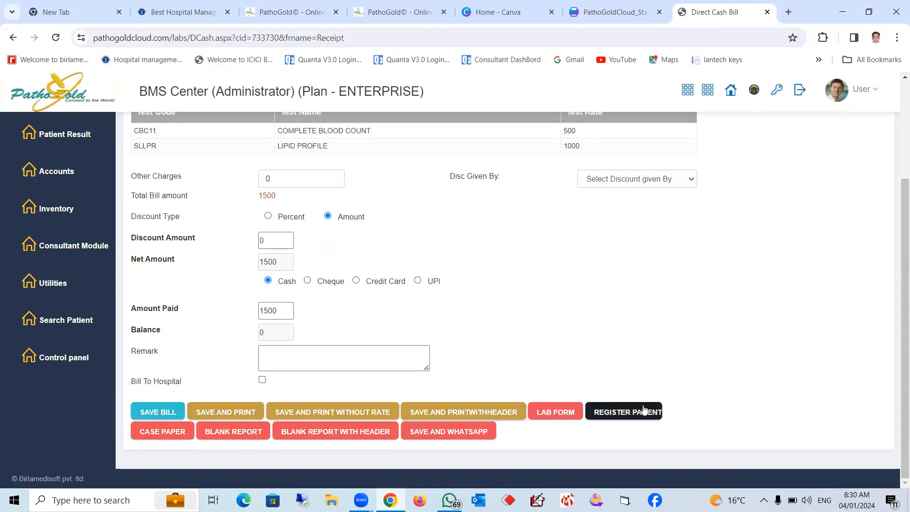
- Open the patient's case paper, look through its details, and return to the bill
left_click(155, 433)
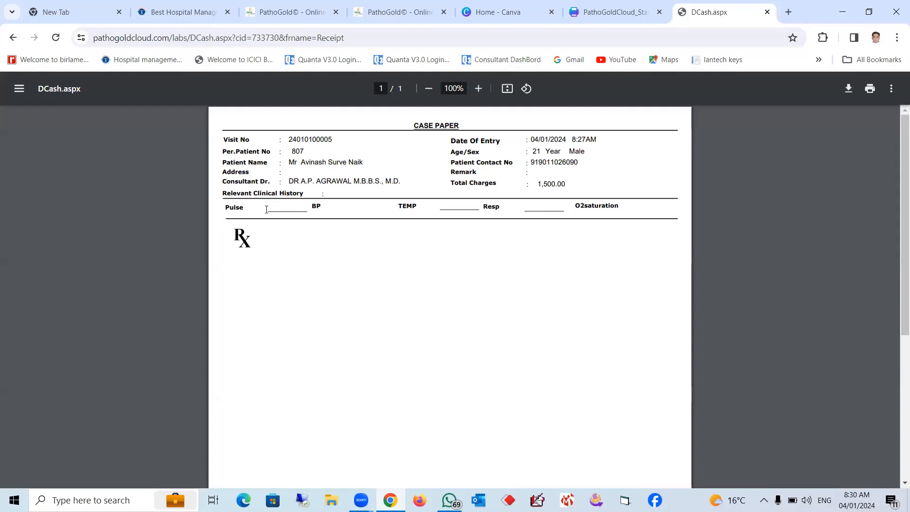
scroll(554, 315, "down", 5)
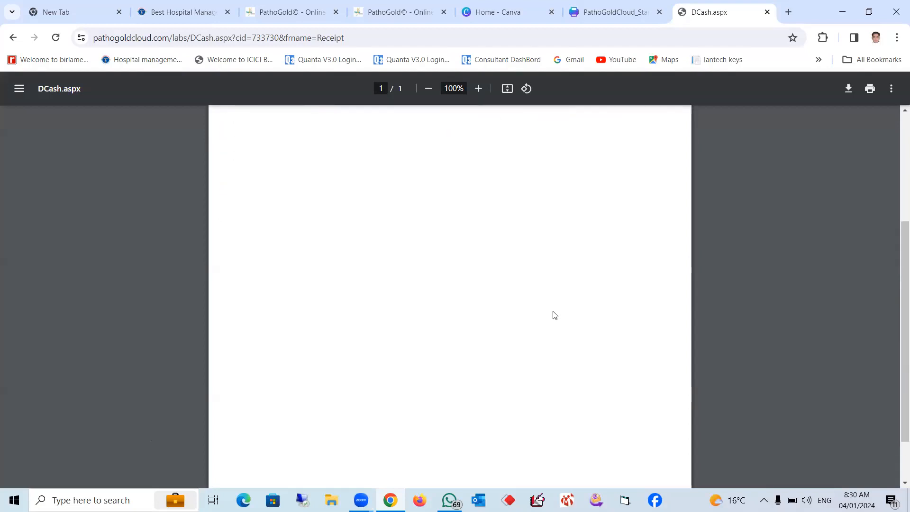
scroll(554, 315, "up", 5)
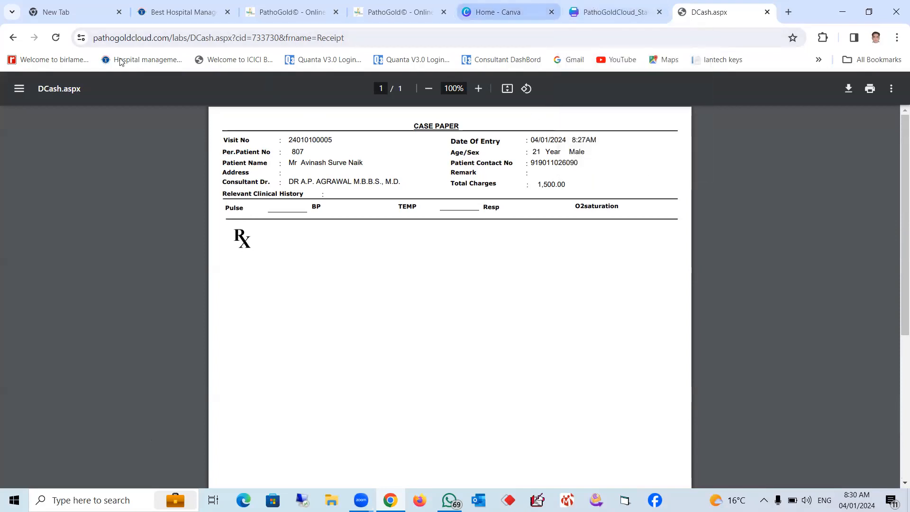
left_click(13, 38)
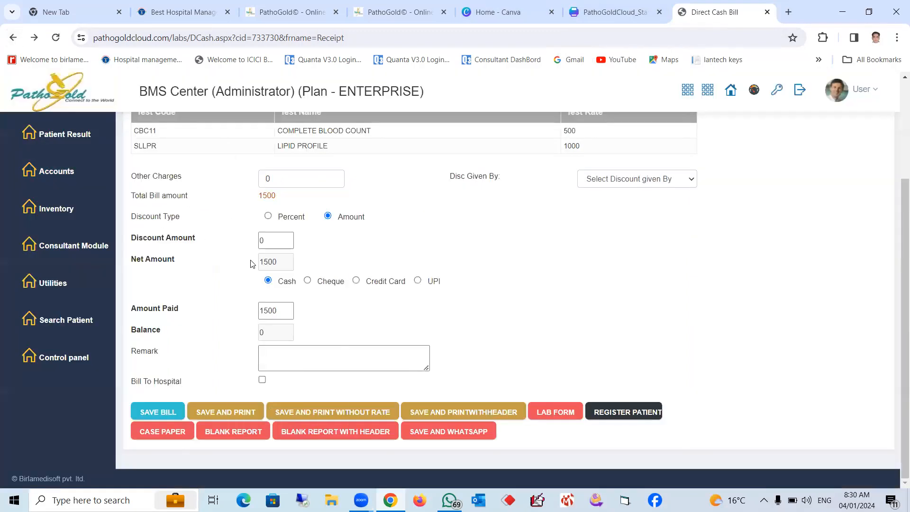
- Save the bill and open the patient's invoice to examine its charges, login details and lab contact number
left_click(149, 417)
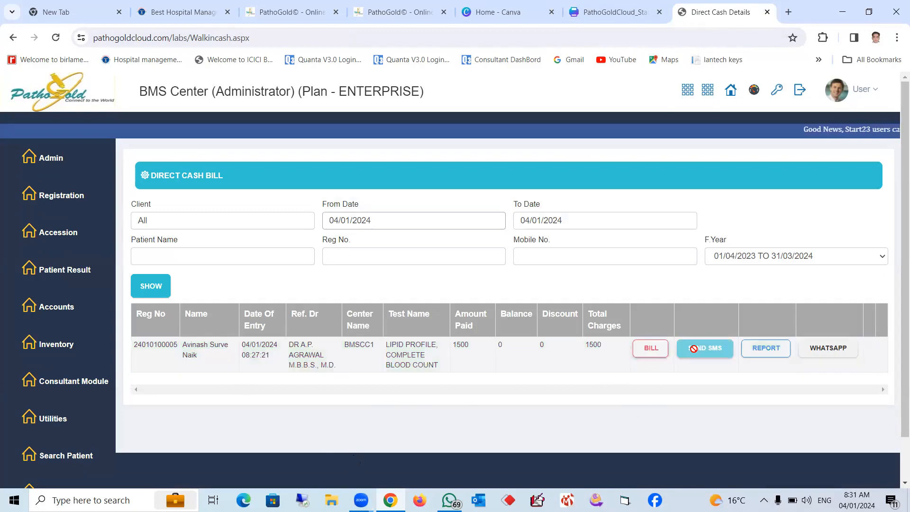
left_click(766, 350)
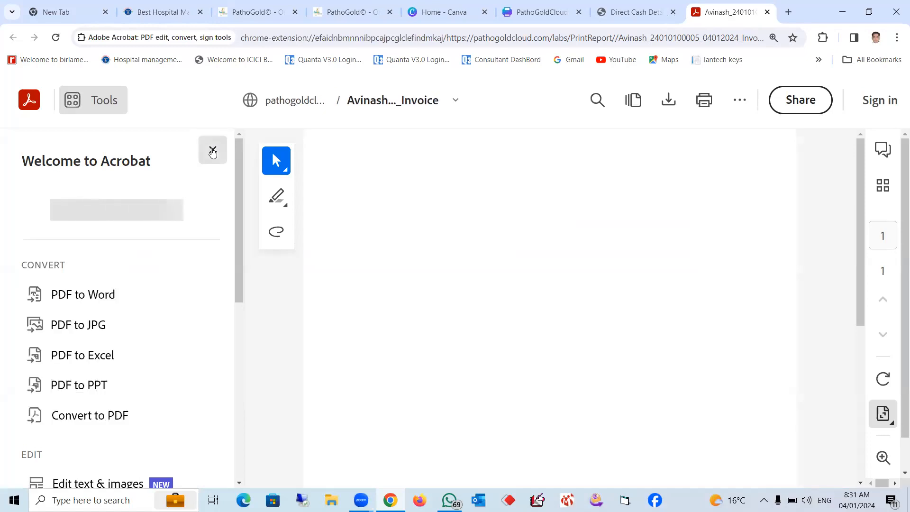
left_click(212, 149)
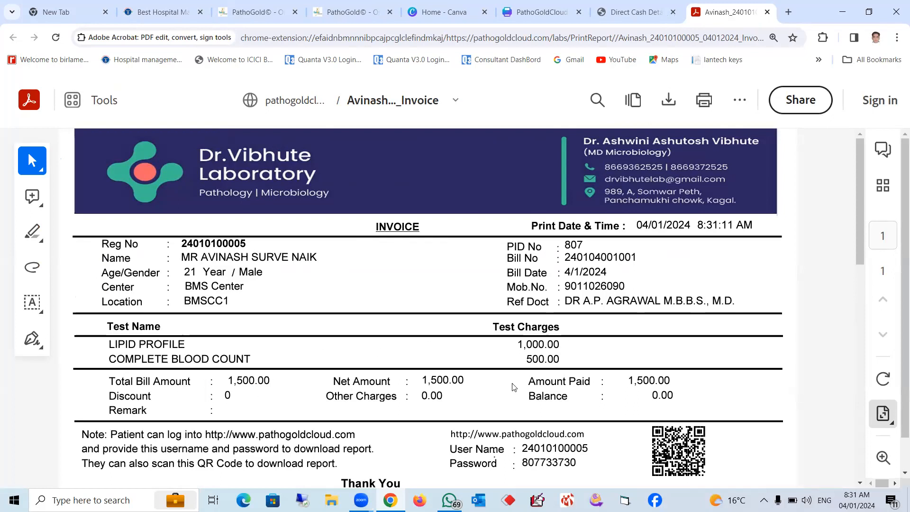
scroll(513, 387, "down", 3)
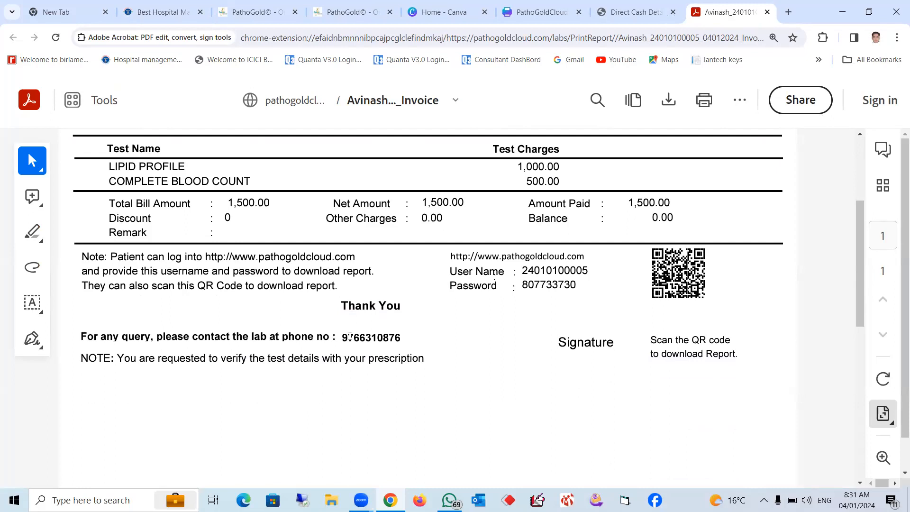
left_click_drag(343, 337, 427, 345)
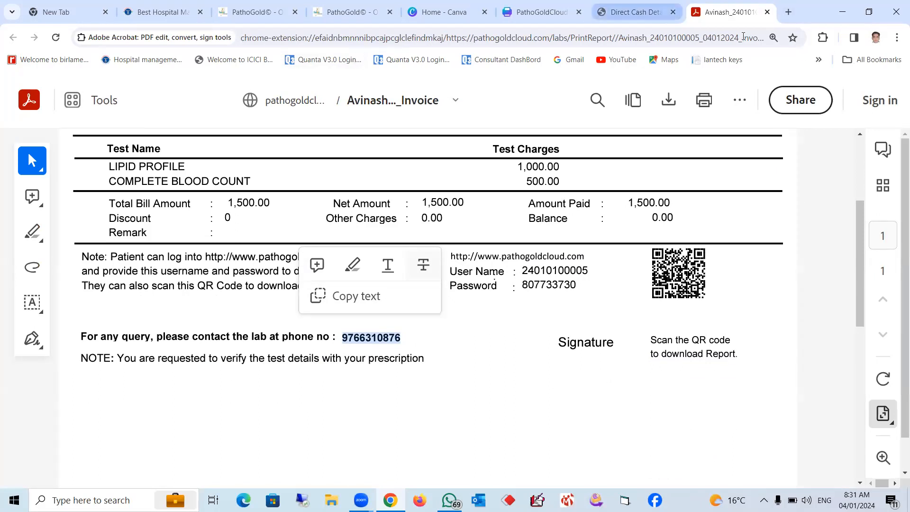
- Return to the direct cash bill list and use the WhatsApp option for the patient's entry
left_click(635, 12)
left_click(608, 431)
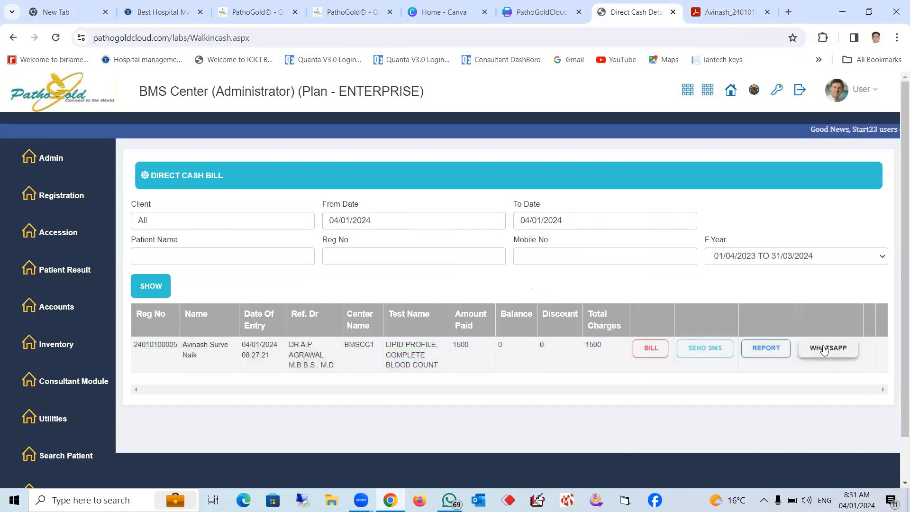
left_click(821, 351)
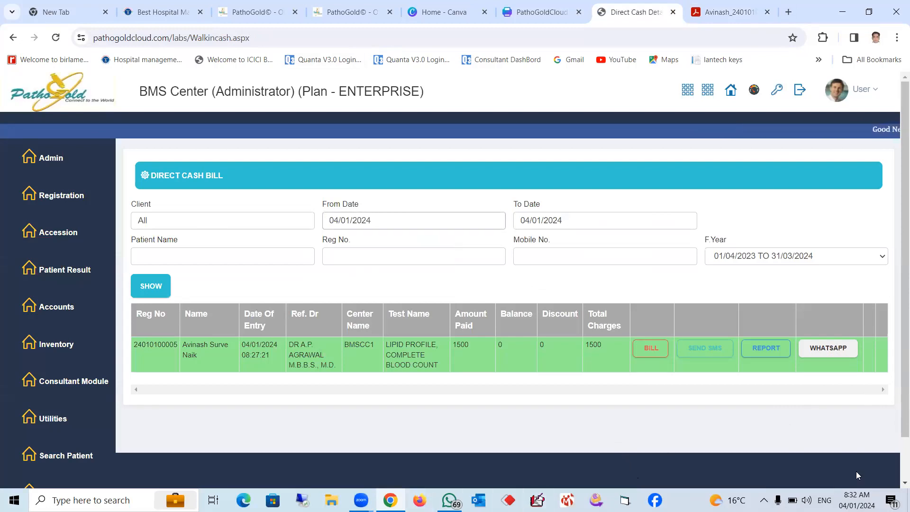
- Switch to WhatsApp, download the invoice PDF received in the Lab Report Birlamedisoft chat, and return to PathoGold Cloud in the browser
left_click(449, 500)
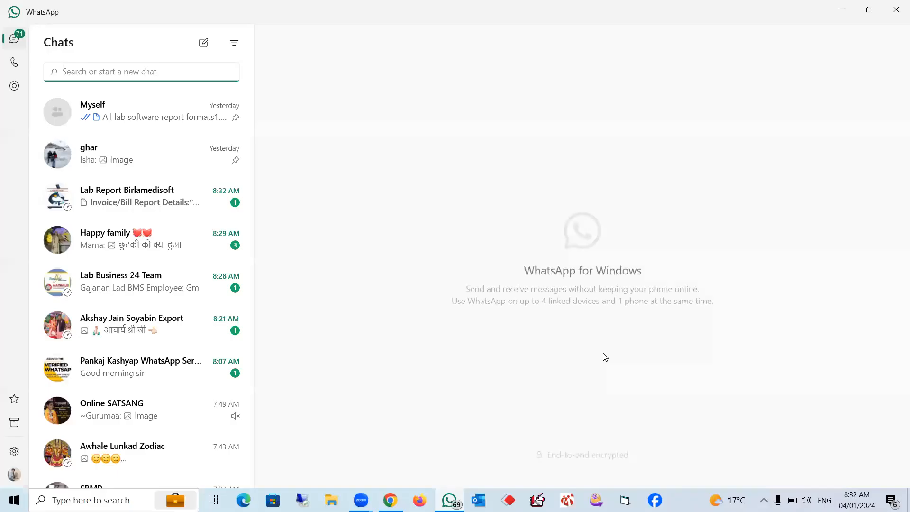
left_click(151, 200)
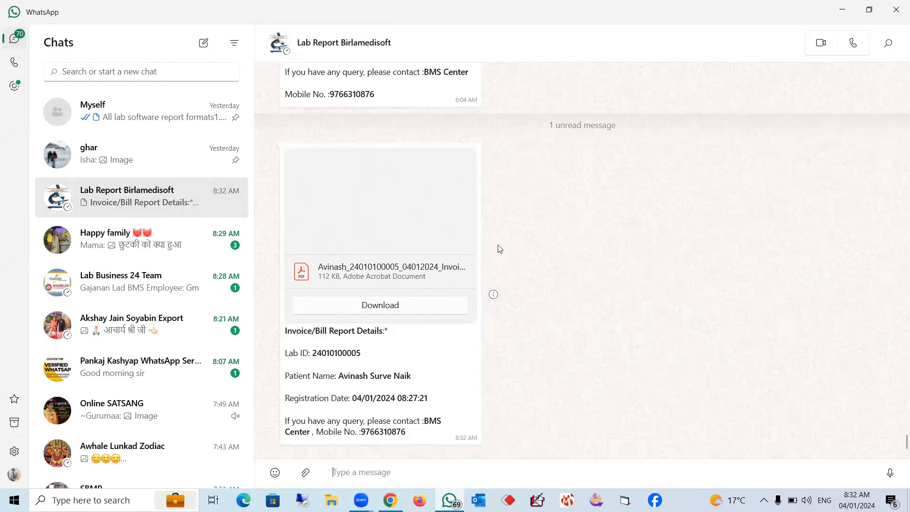
left_click(385, 306)
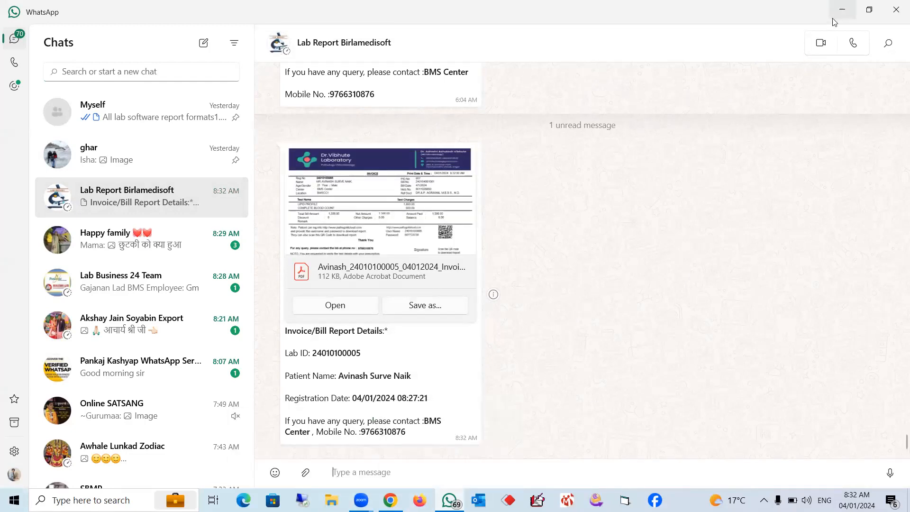
left_click(842, 9)
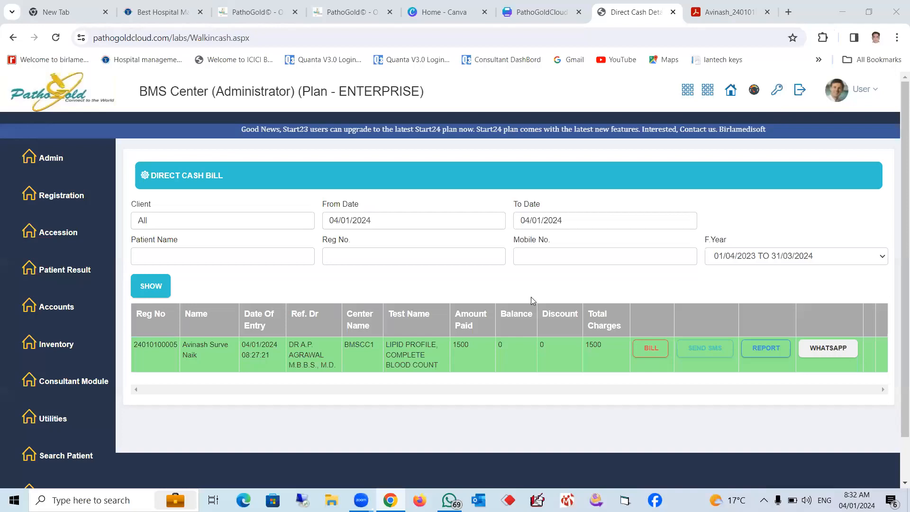
left_click(450, 402)
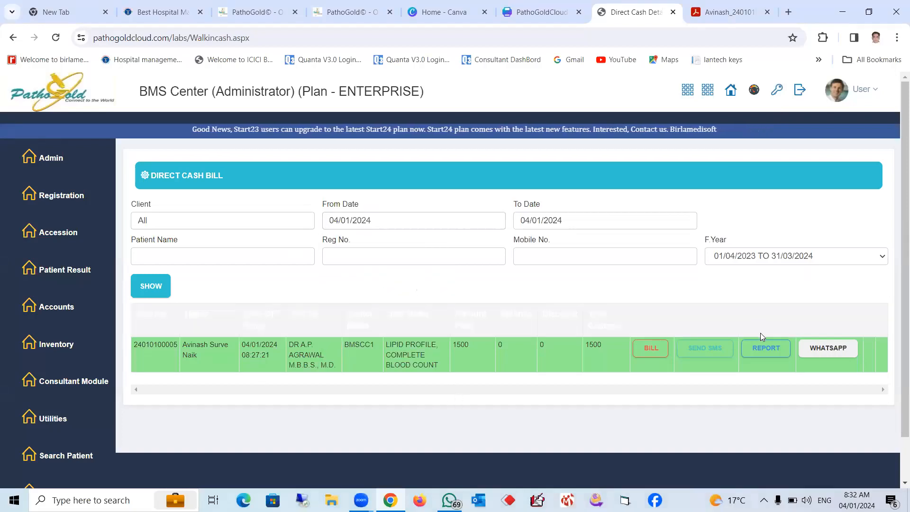
- Open the walk-in specimen collection, submit the patient's samples with printing, and generate both vial barcodes in Code128 format
mouse_move(67, 239)
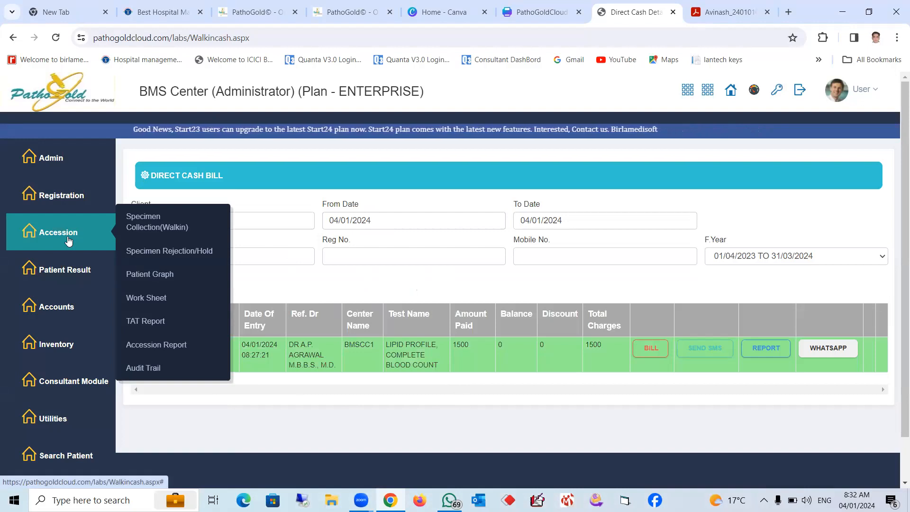
left_click(136, 226)
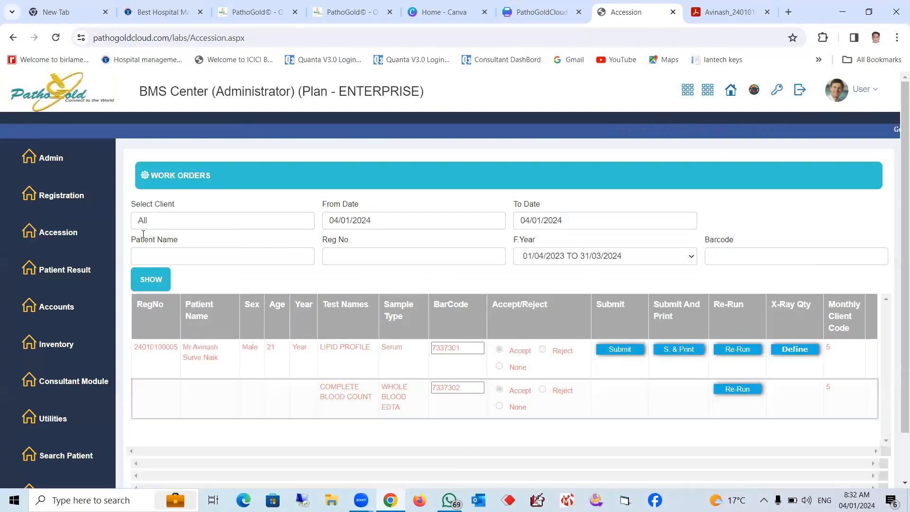
left_click(467, 387)
left_click(684, 352)
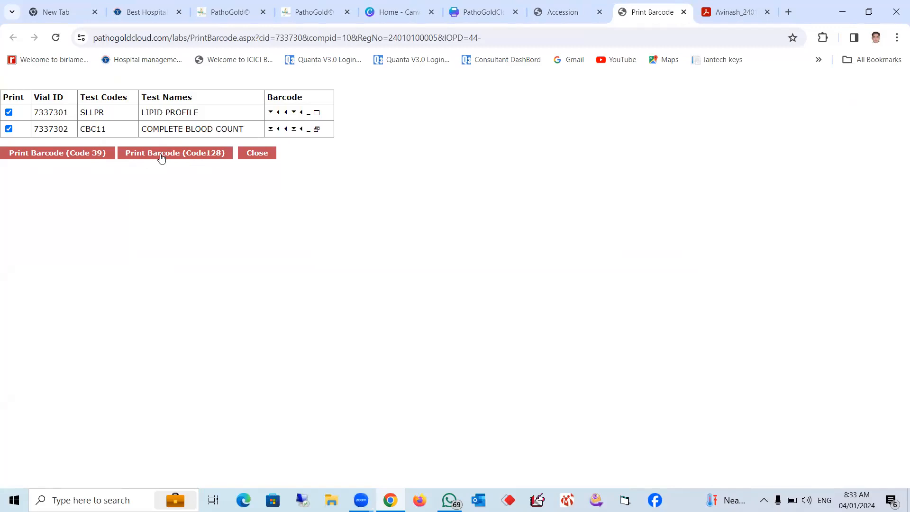
left_click(177, 157)
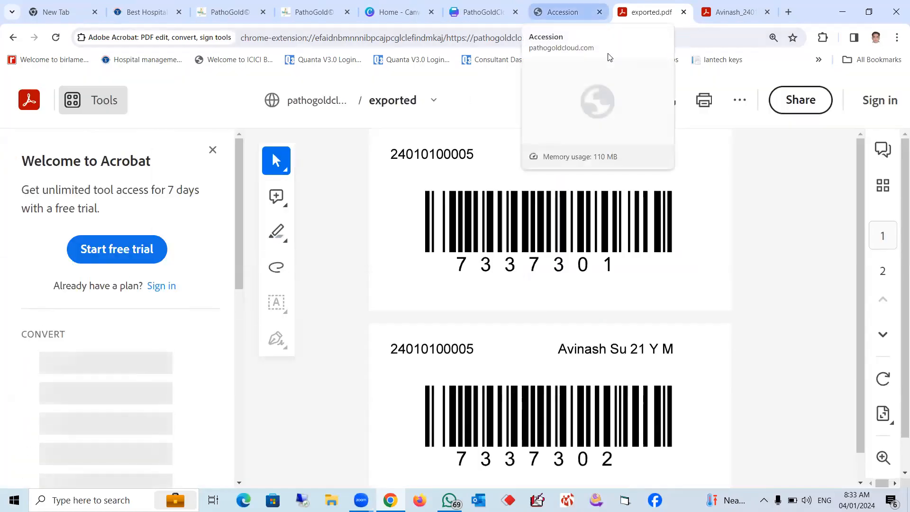
- Return to the work orders from the barcode PDF and open the test result entry worksheet
left_click(563, 12)
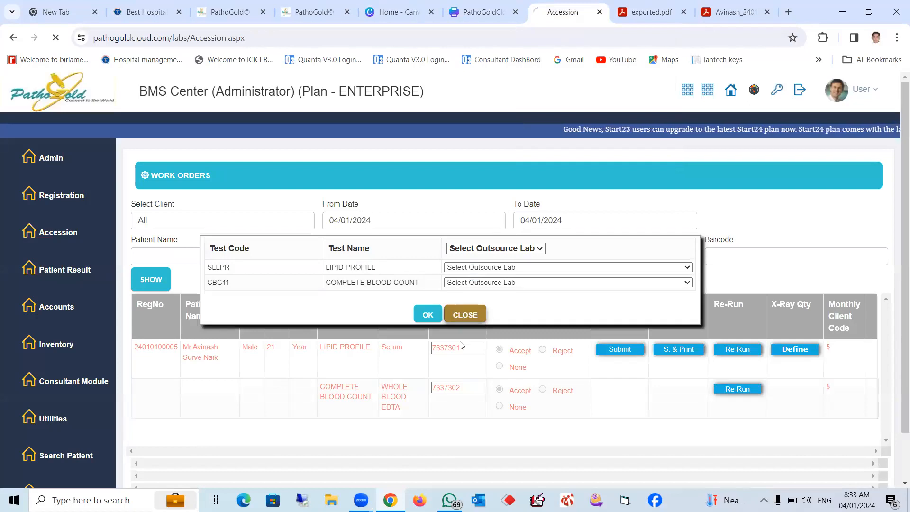
scroll(512, 355, "down", 2)
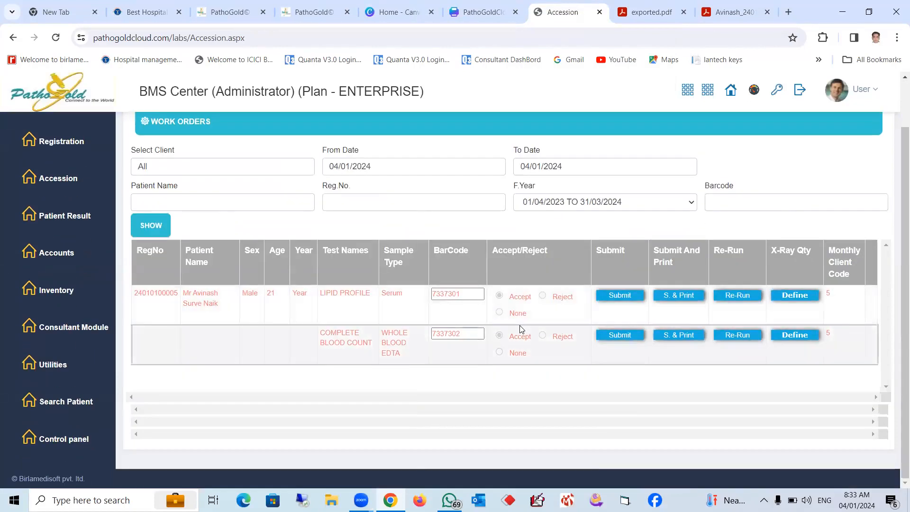
mouse_move(68, 146)
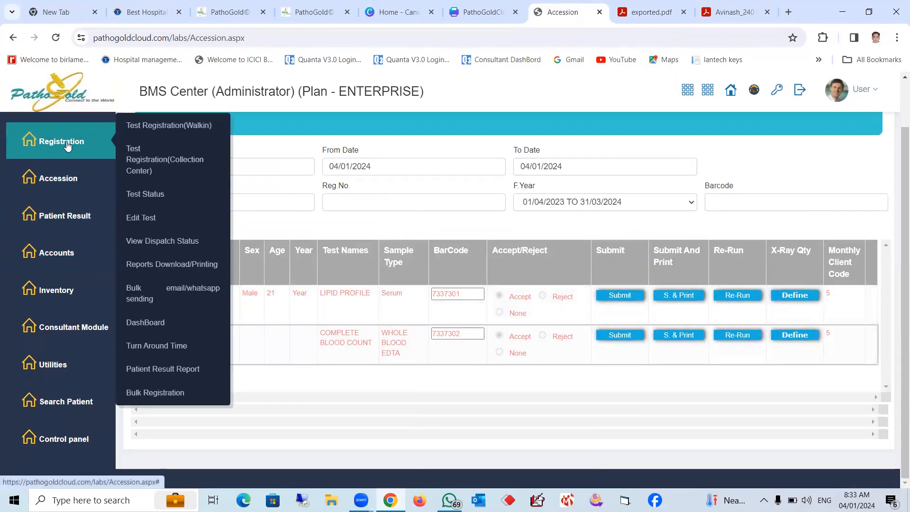
mouse_move(56, 218)
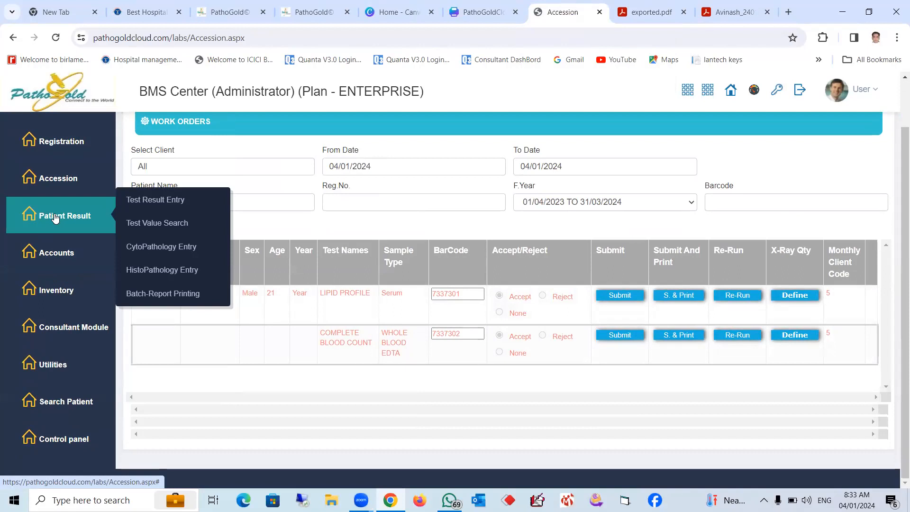
left_click(158, 202)
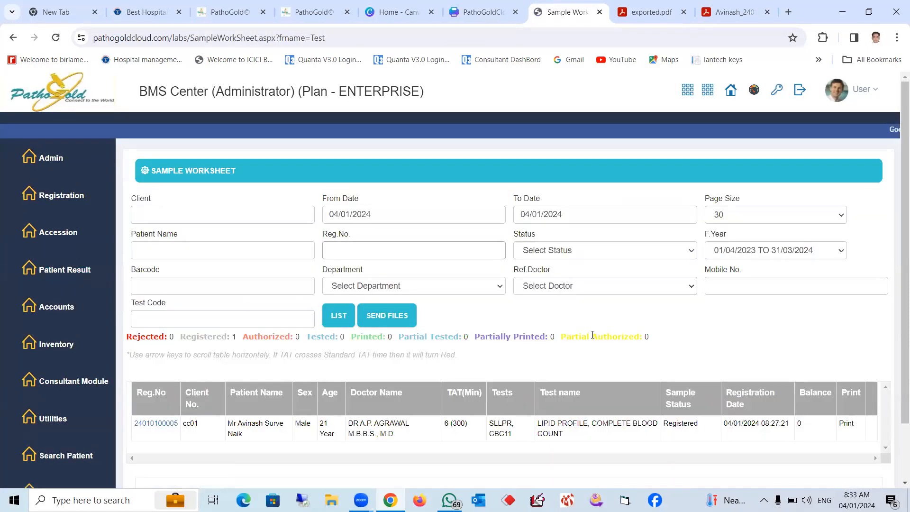
- Examine the sample worksheet's status legend, from Rejected to Partial Authorized, and the sample status in the patient's row
scroll(592, 332, "down", 1)
scroll(455, 298, "up", 1)
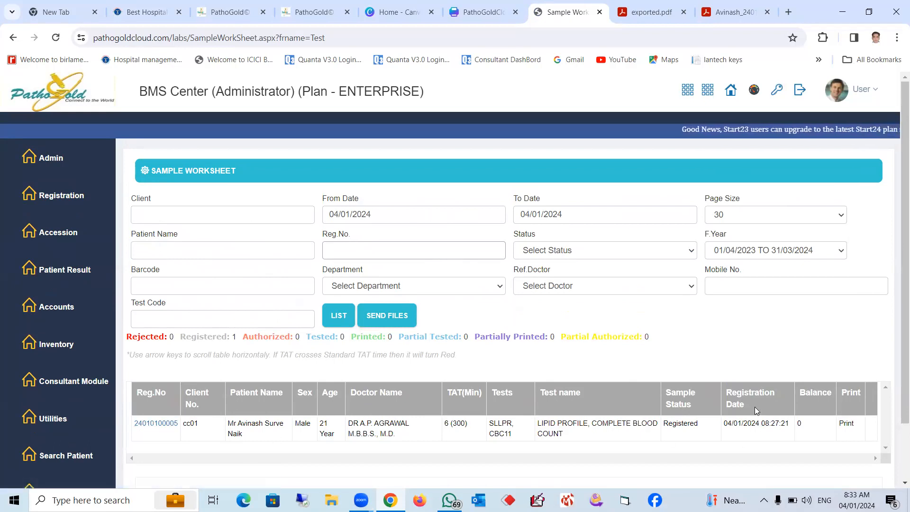
scroll(756, 412, "down", 2)
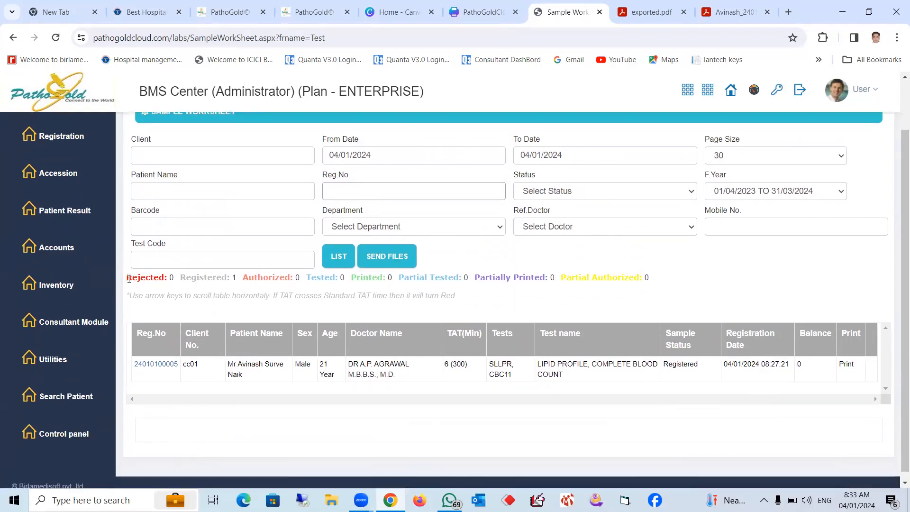
left_click_drag(128, 278, 679, 283)
left_click(679, 283)
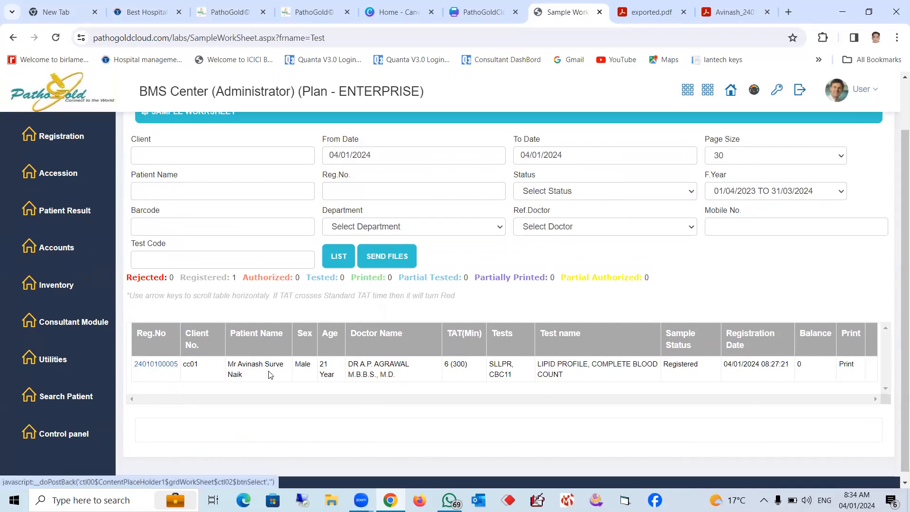
left_click_drag(706, 369, 662, 370)
left_click(667, 374)
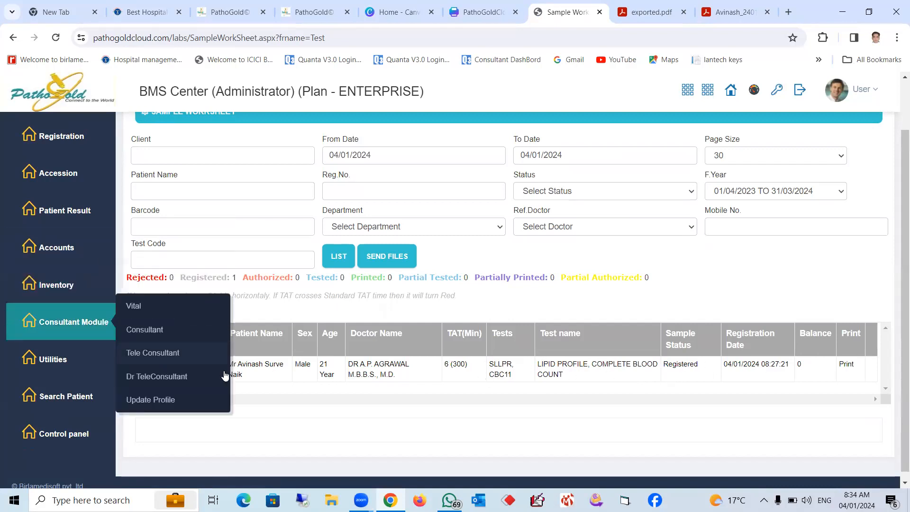
- Open the patient's test result form from the sample worksheet and look through its complete blood count fields
left_click(163, 369)
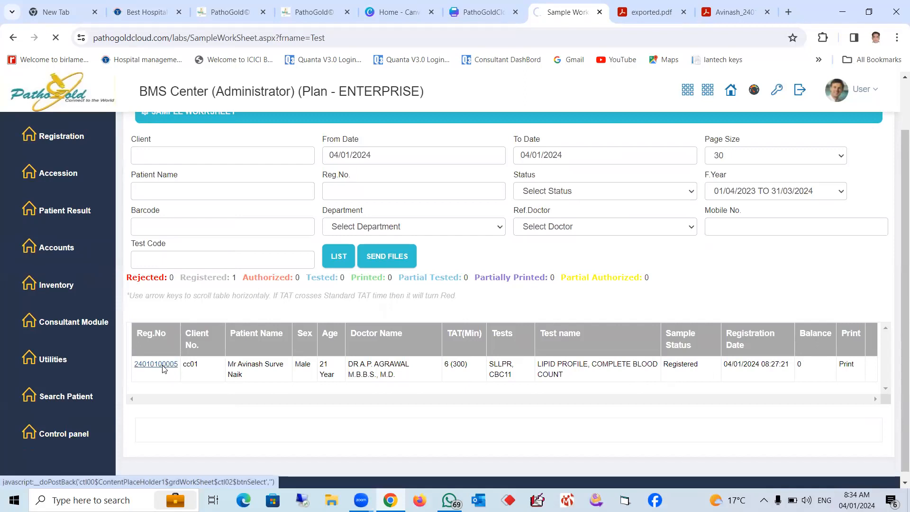
scroll(388, 227, "down", 1)
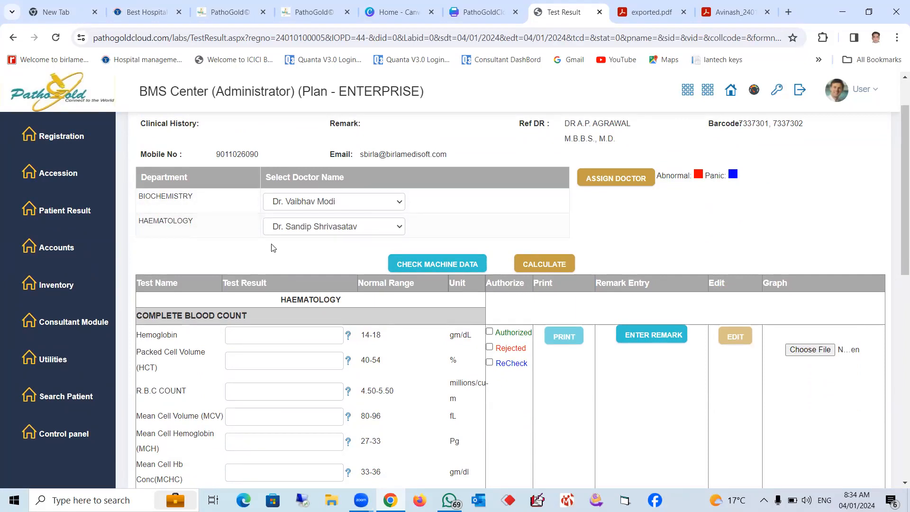
scroll(278, 260, "down", 3)
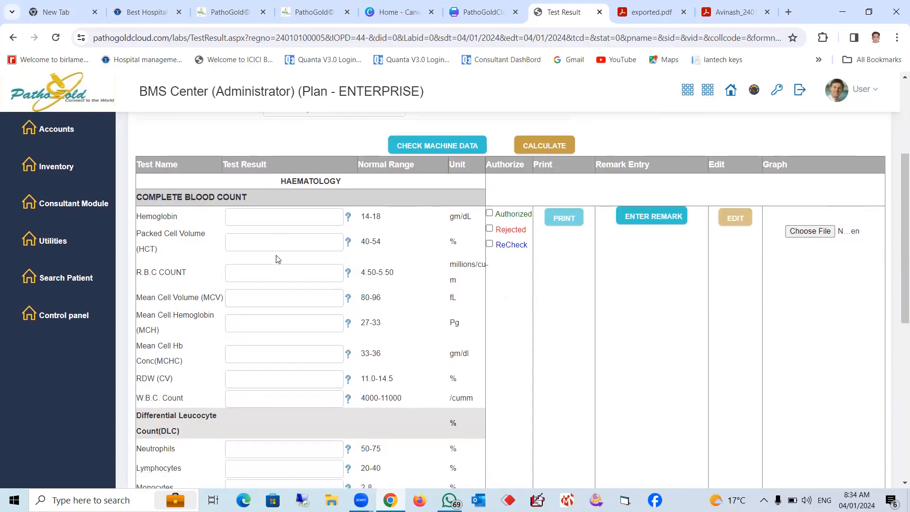
scroll(278, 420, "down", 2)
- Enter hemoglobin 14, packed cell volume 39 and R.B.C. count 4.5 in the complete blood count
scroll(291, 381, "up", 2)
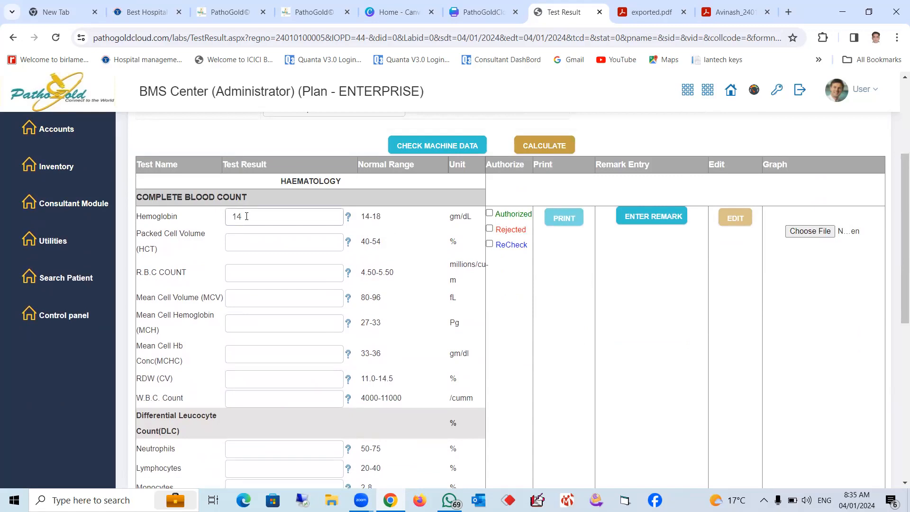
left_click(258, 242)
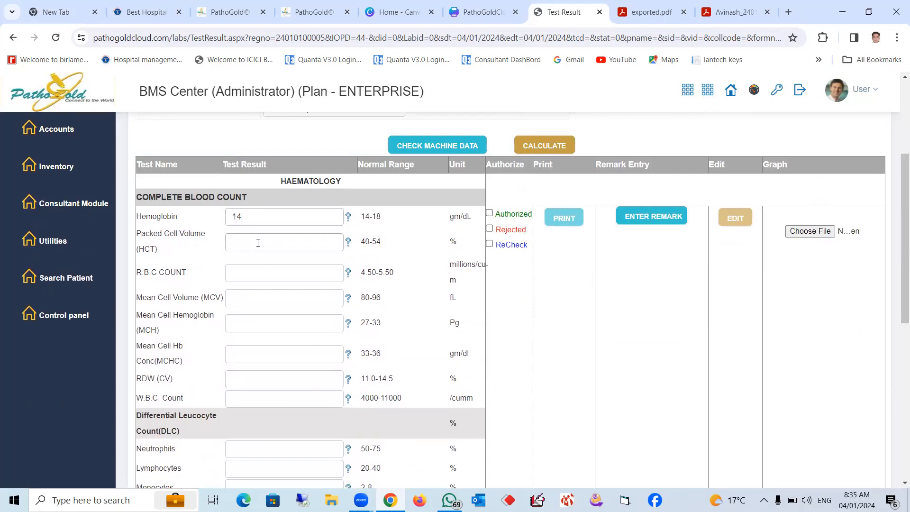
left_click(259, 273)
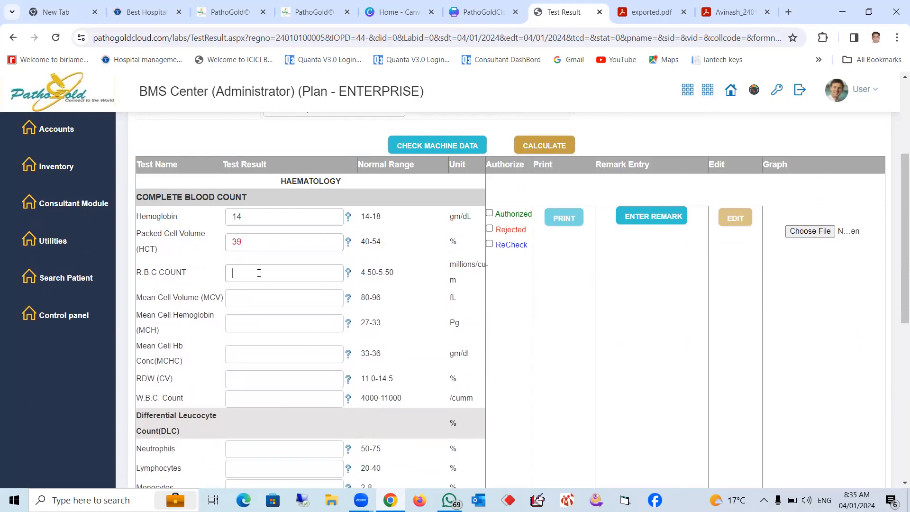
left_click(251, 244)
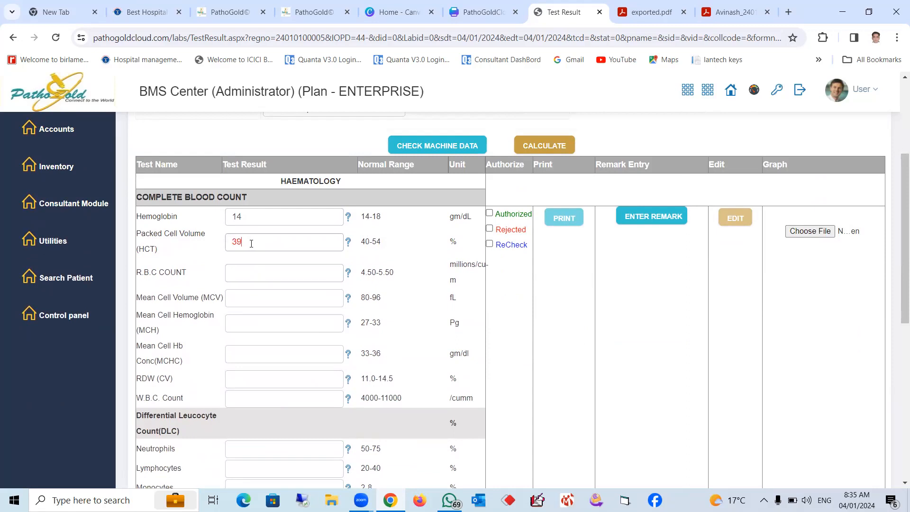
left_click(272, 275)
type("4.5")
- Calculate the mean cell volume, mean cell hemoglobin and MCHC from the entered blood count values
left_click(279, 304)
left_click(276, 321)
left_click(268, 350)
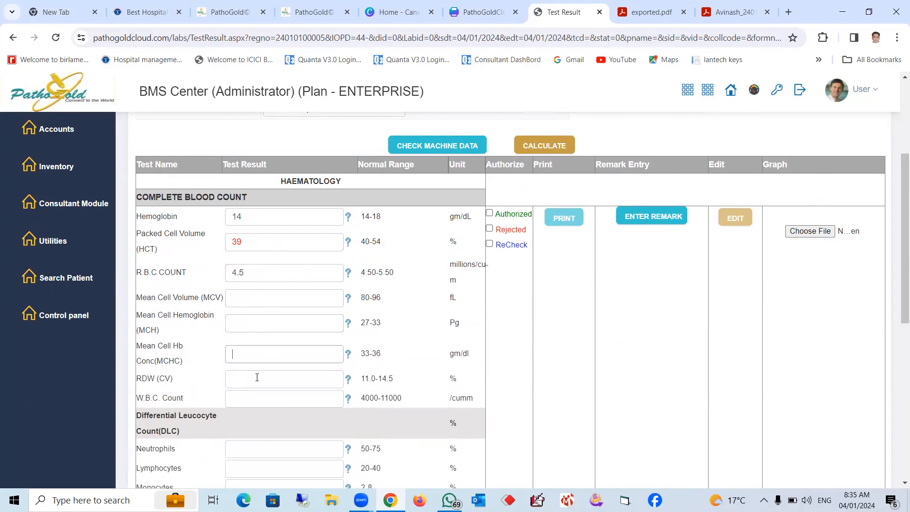
left_click(549, 146)
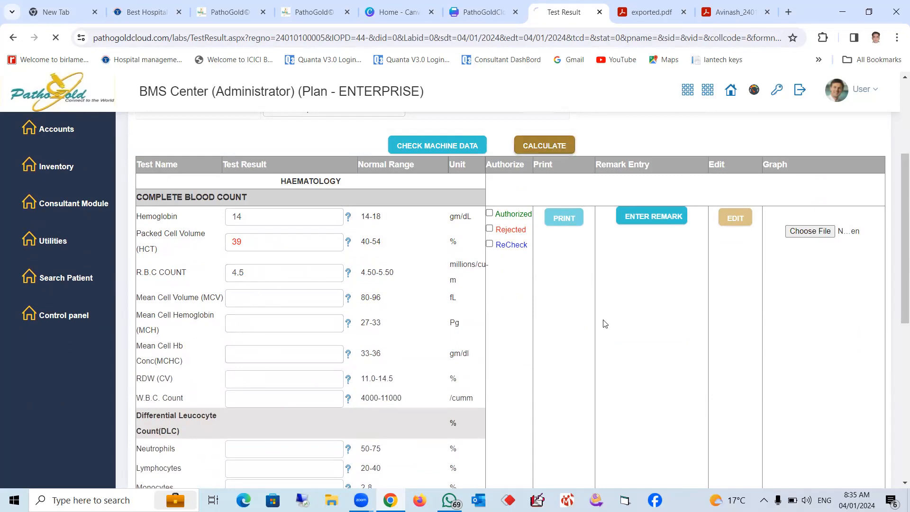
scroll(341, 375, "down", 5)
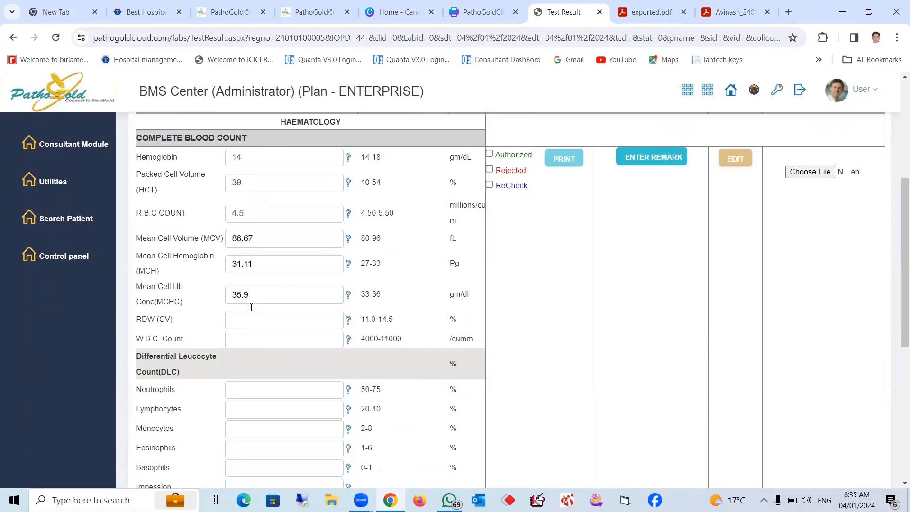
- Enter W.B.C. count 4567, neutrophils 65, lymphocytes 29, monocytes 3, eosinophils 3 and platelet count 156789 in the complete blood count
scroll(249, 345, "down", 1)
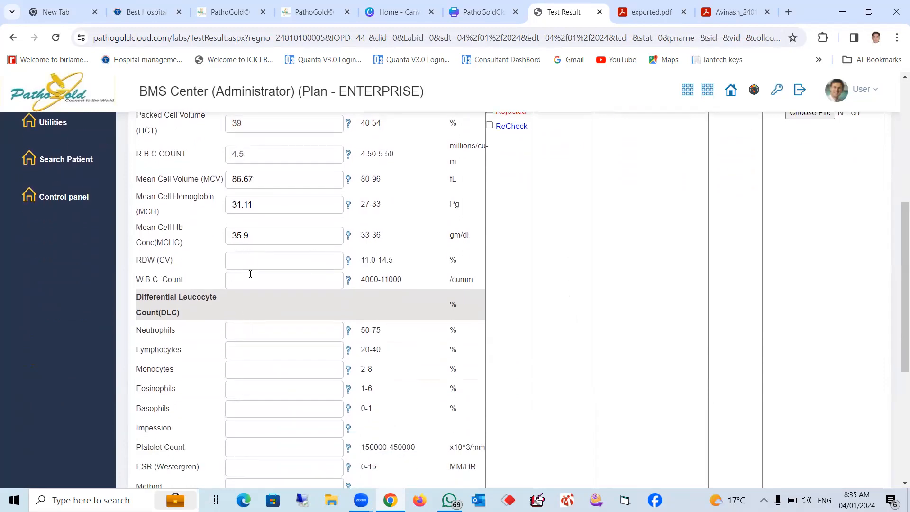
left_click(247, 281)
left_click(263, 335)
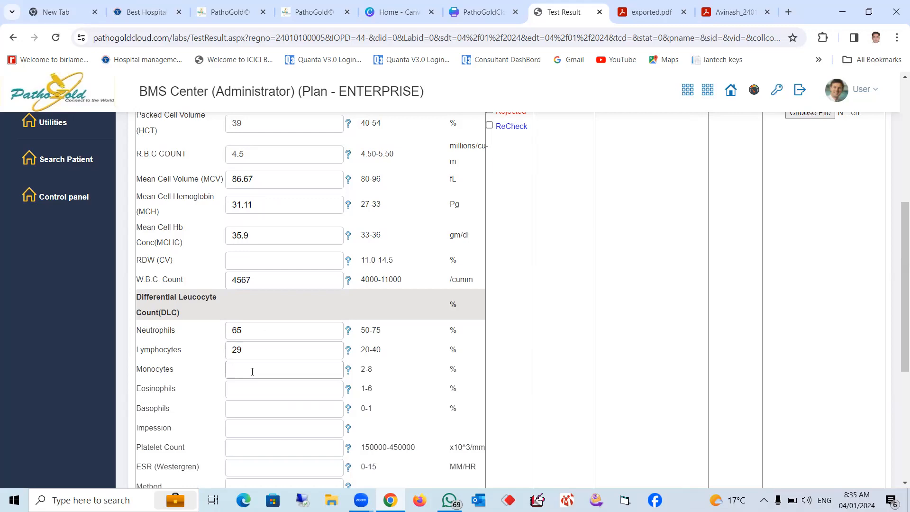
left_click(252, 391)
type("3")
left_click(243, 413)
left_click(241, 432)
scroll(241, 426, "down", 2)
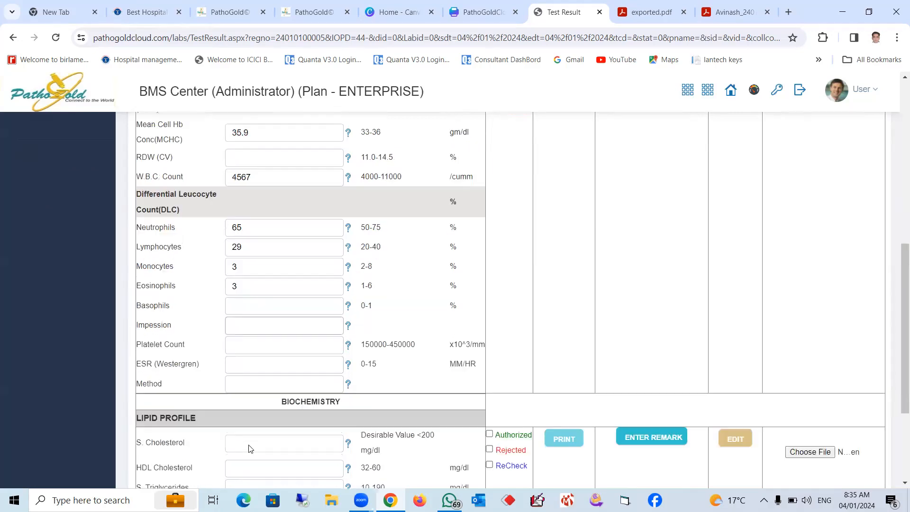
left_click(259, 325)
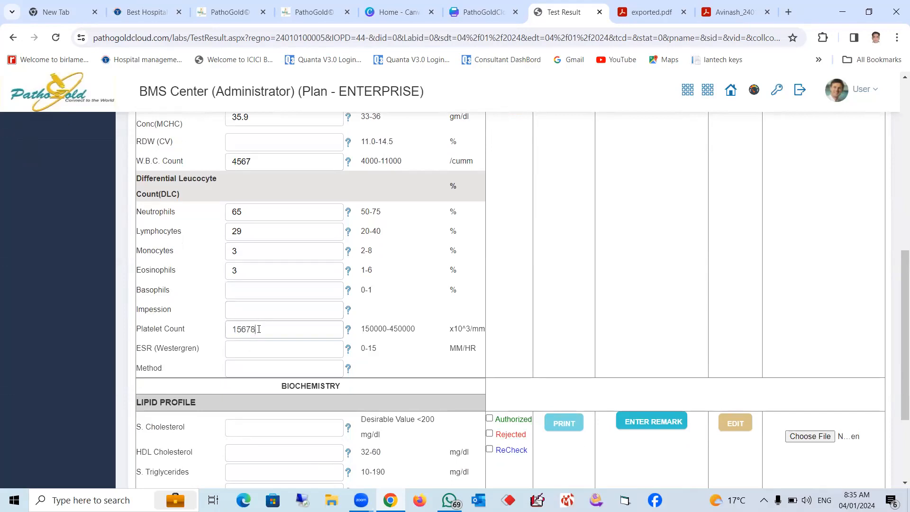
- Enter serum cholesterol 126, HDL cholesterol 45 and serum triglycerides 140 in the lipid profile
scroll(251, 386, "down", 2)
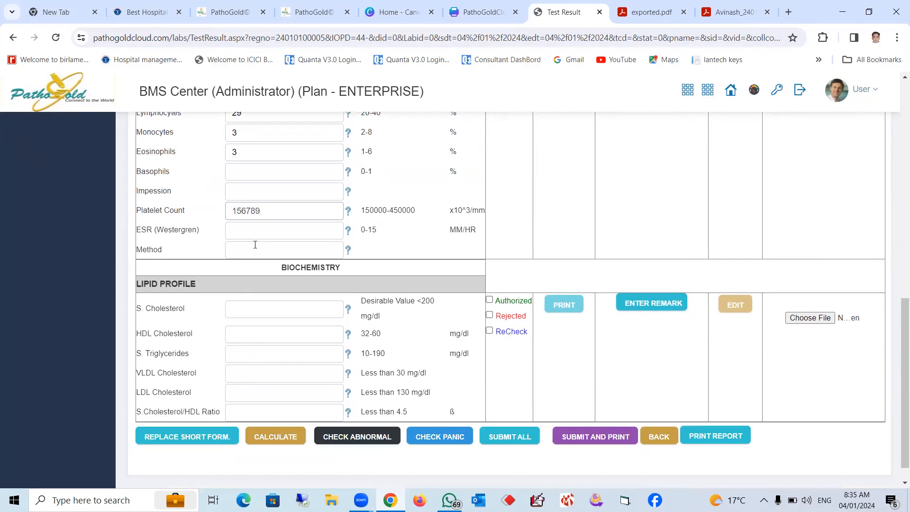
left_click(257, 308)
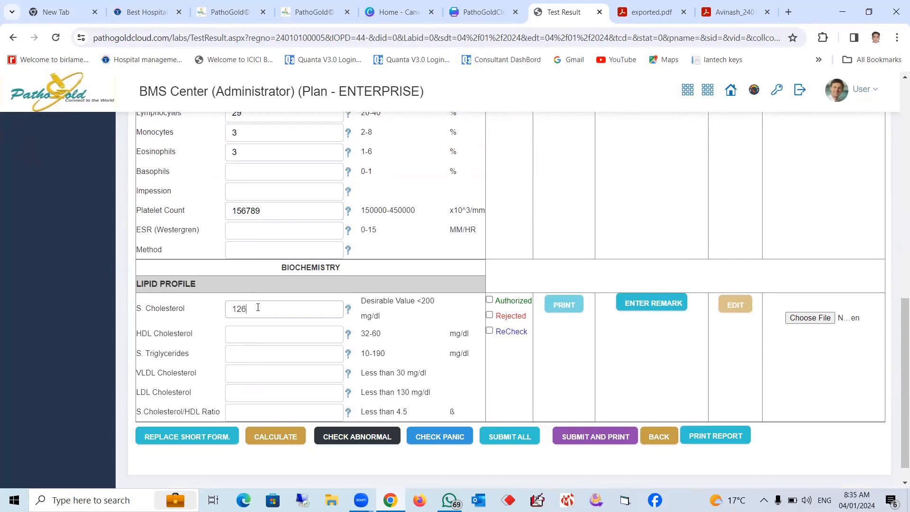
left_click(246, 336)
left_click(250, 357)
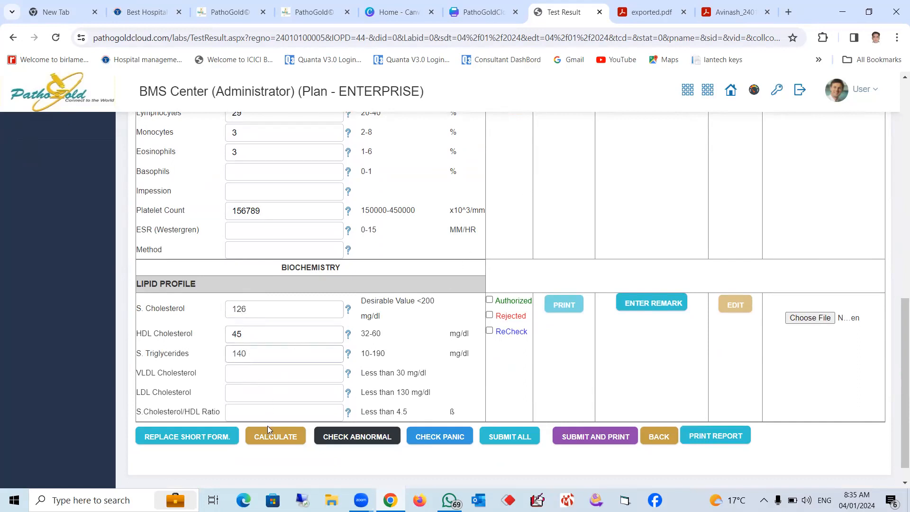
- Calculate the derived lipid profile values, review the entered results and submit all the test results
left_click(267, 442)
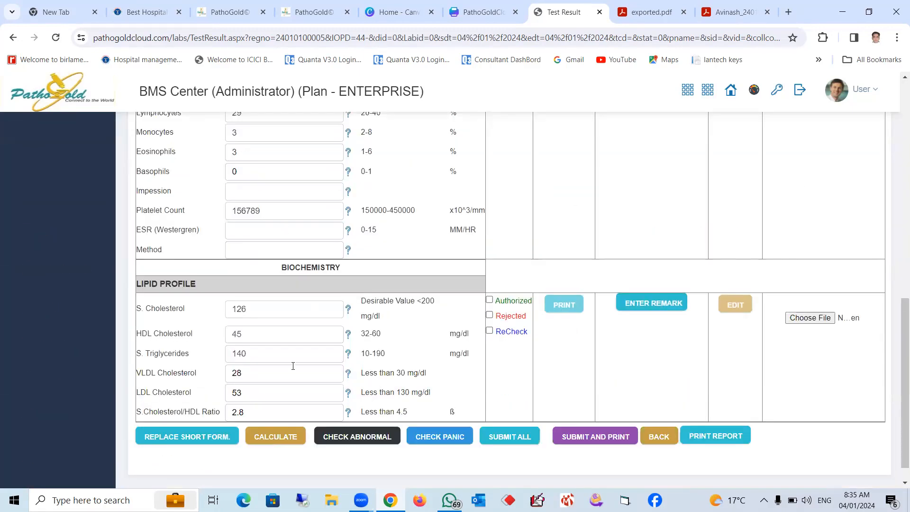
scroll(314, 280, "up", 10)
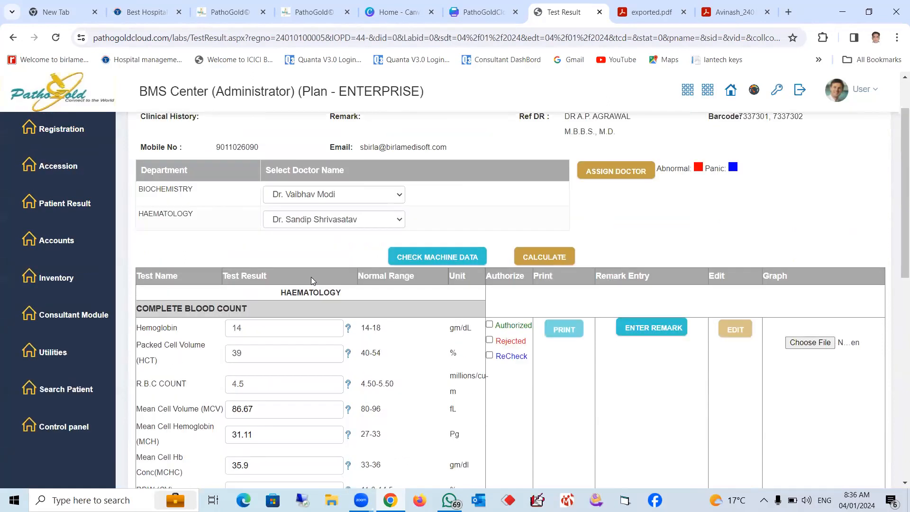
scroll(310, 280, "down", 4)
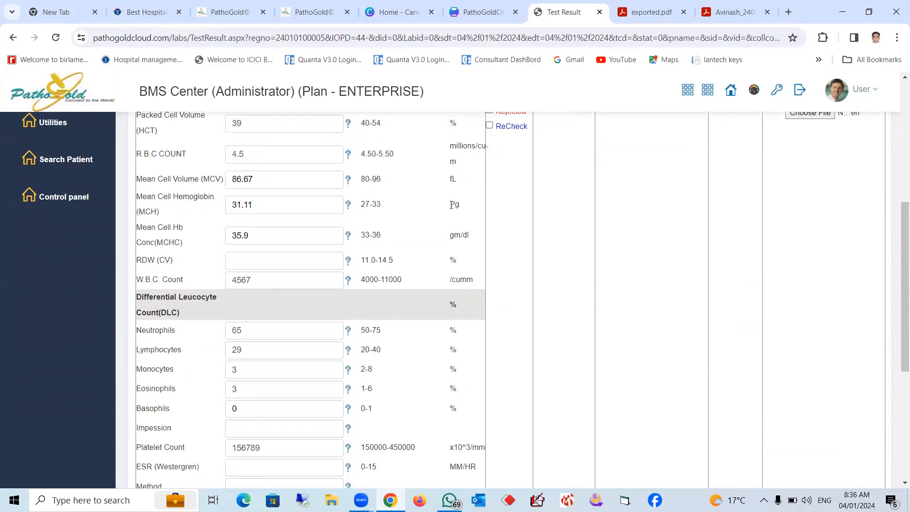
scroll(435, 251, "up", 3)
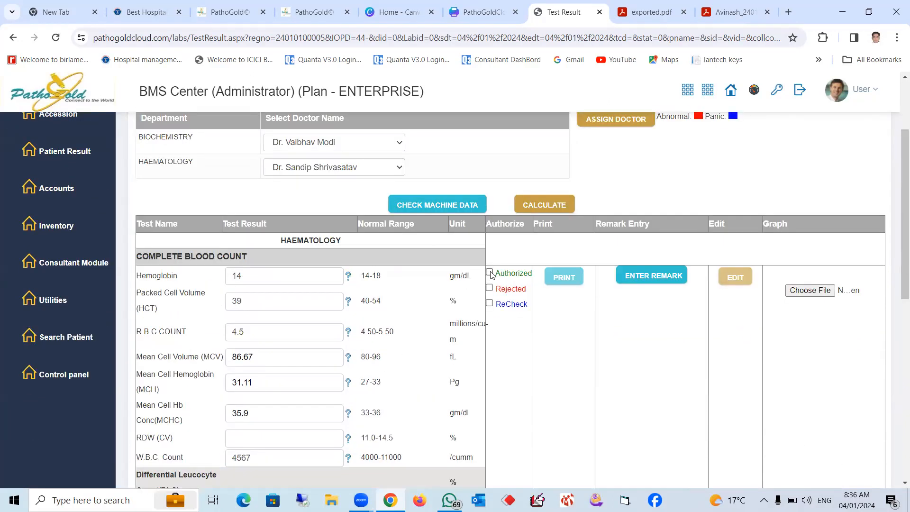
scroll(491, 275, "down", 2)
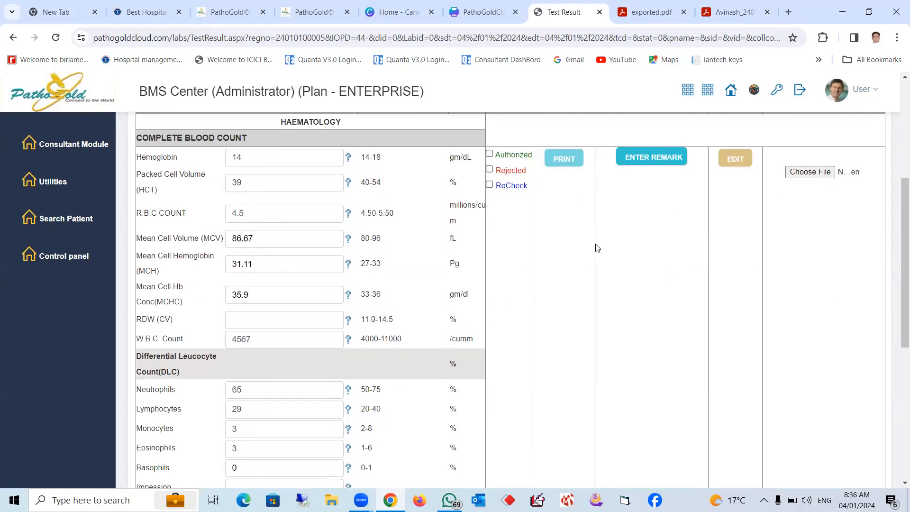
scroll(596, 248, "down", 7)
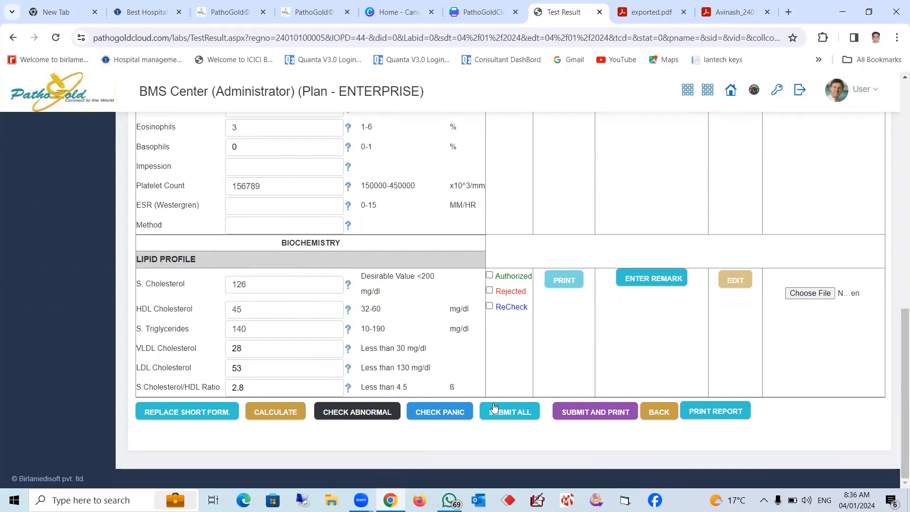
left_click(508, 413)
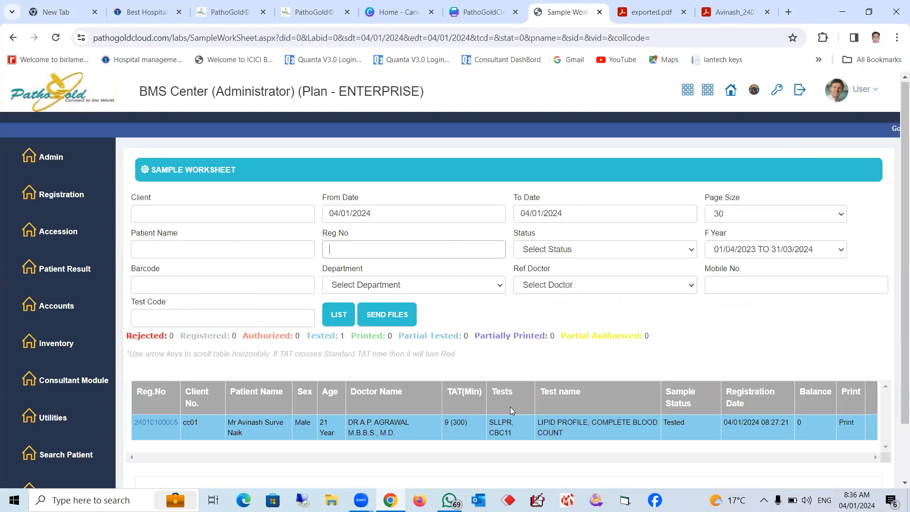
- Set the sample worksheet's status filter to All and open the tested patient's result entry
scroll(509, 410, "down", 2)
left_click_drag(690, 354, 661, 359)
left_click(697, 402)
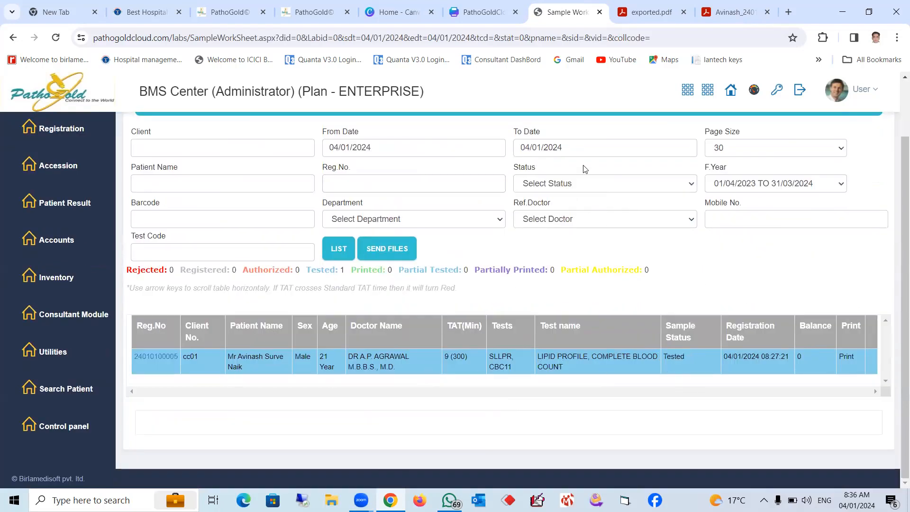
left_click(587, 183)
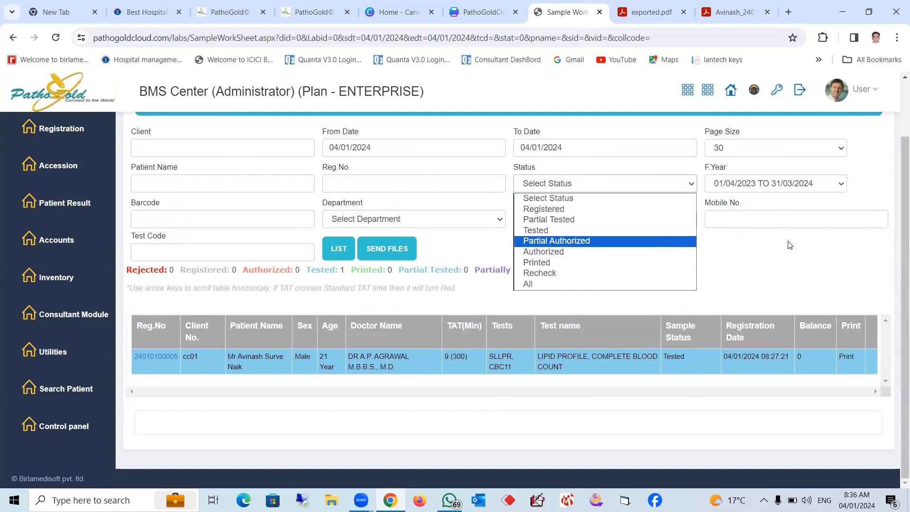
left_click(561, 284)
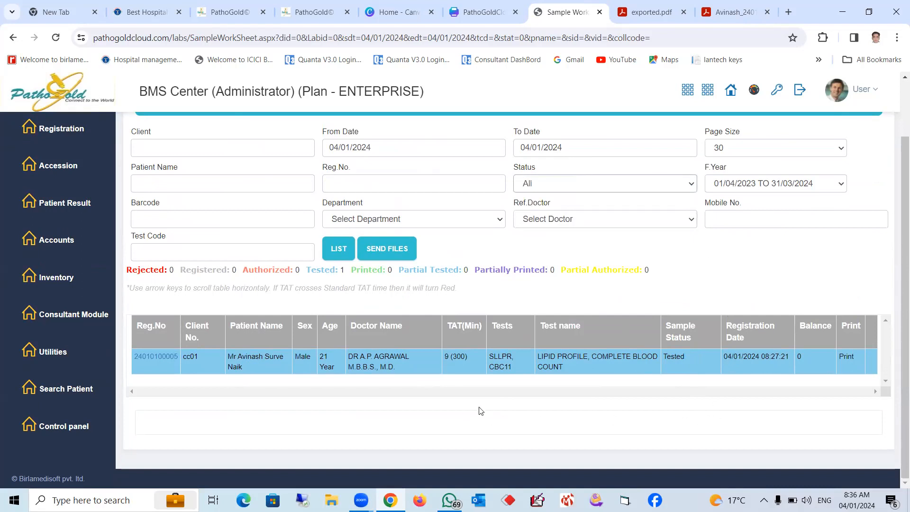
left_click(154, 356)
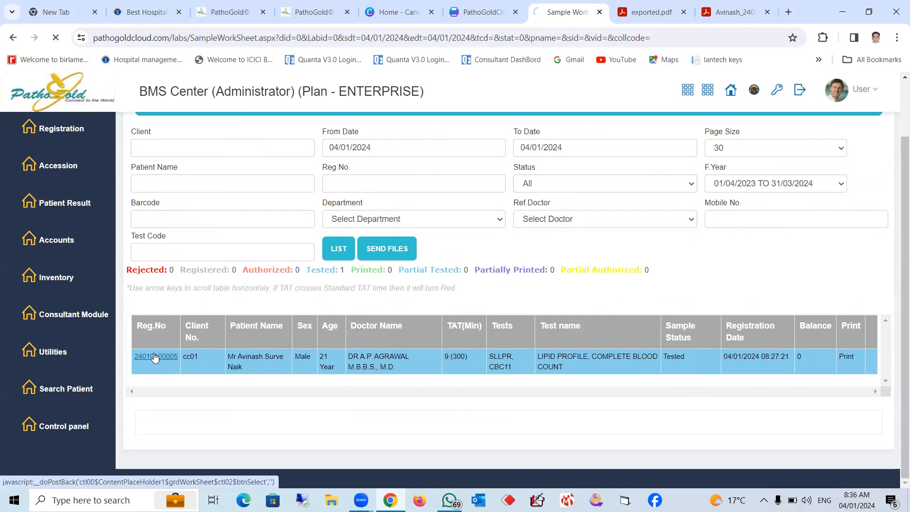
- Mark the complete blood count and lipid profile as authorized and submit them for printing
scroll(524, 353, "down", 2)
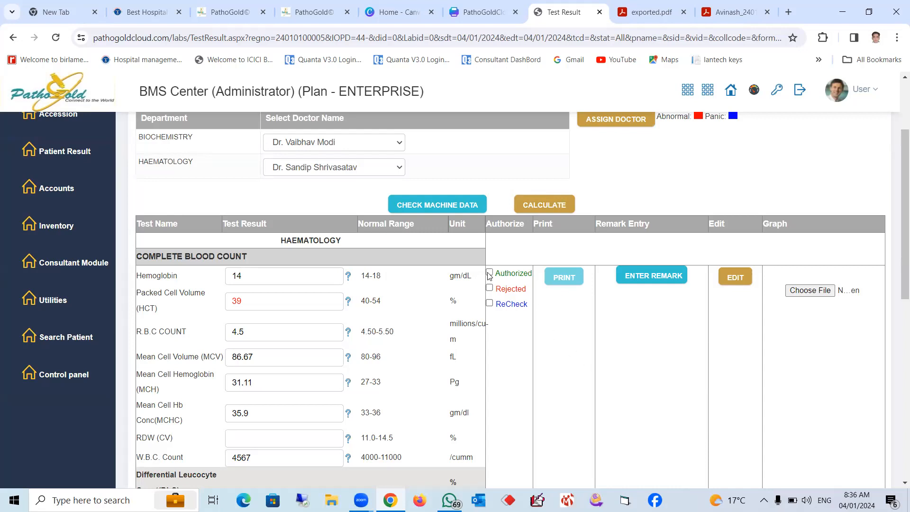
scroll(549, 341, "down", 7)
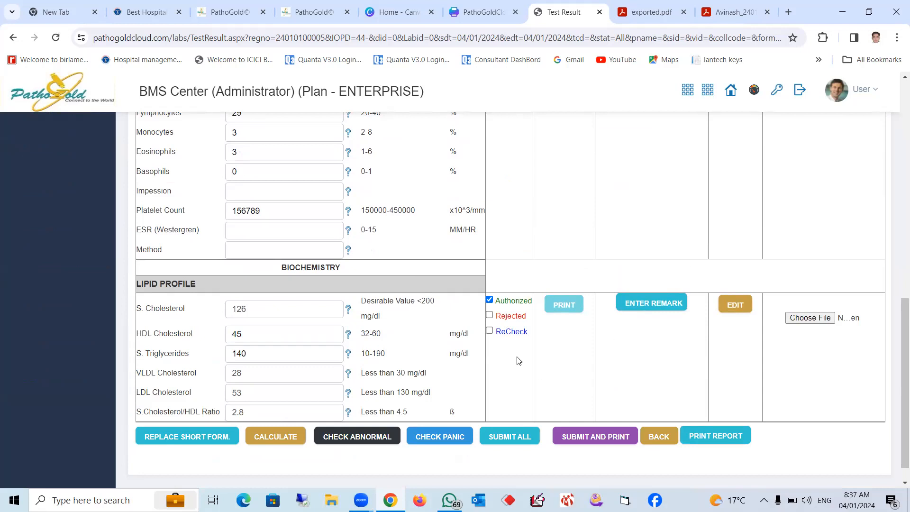
left_click(595, 440)
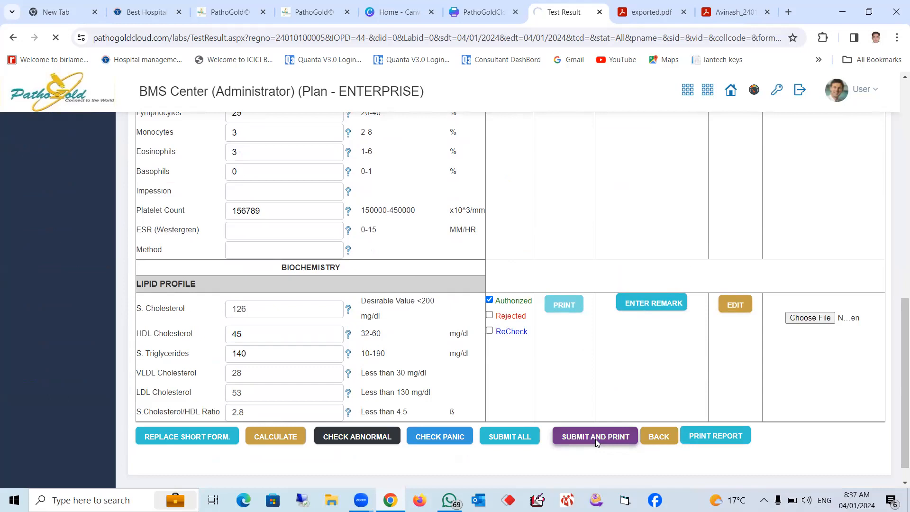
- Generate the printable report for the complete blood count and lipid profile, and close the Acrobat welcome pane
scroll(612, 427, "down", 2)
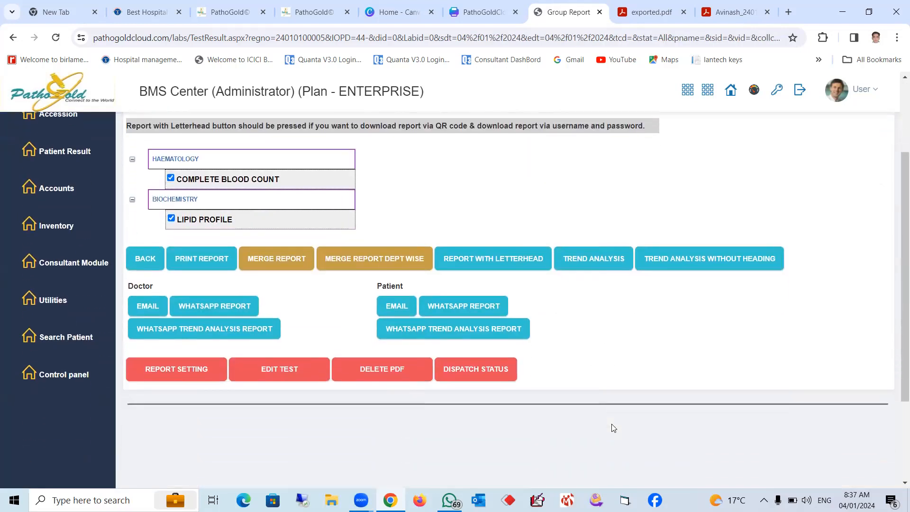
scroll(612, 428, "up", 1)
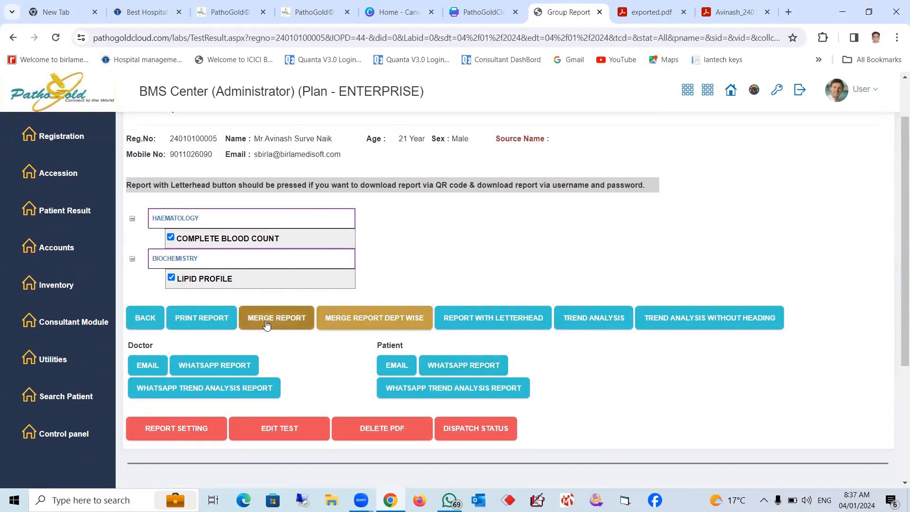
left_click(212, 326)
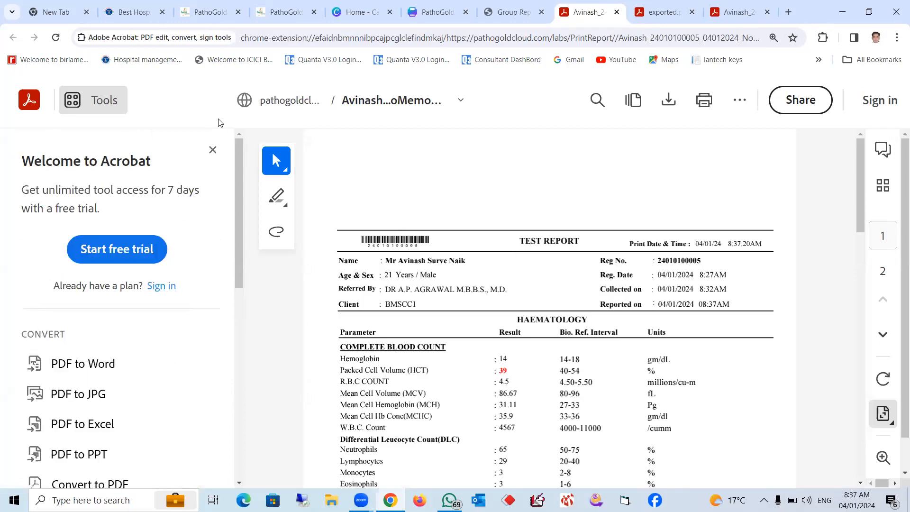
left_click(212, 150)
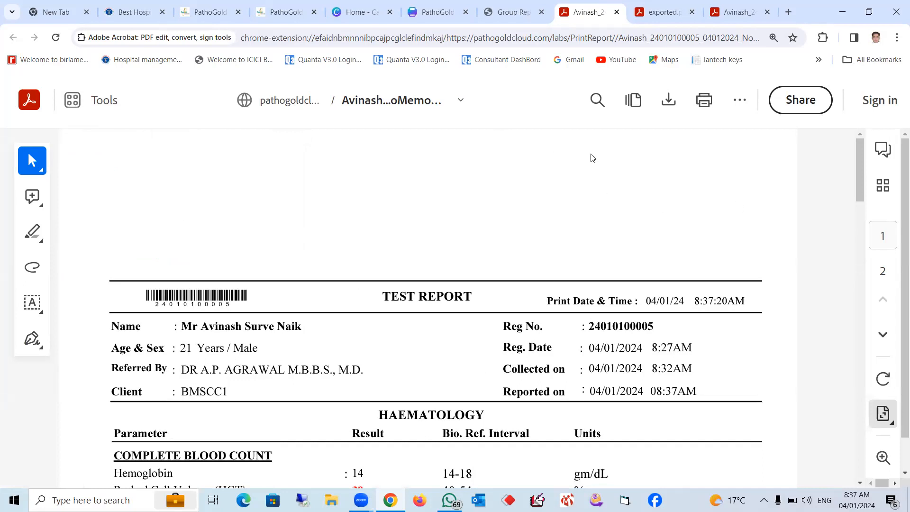
key("ctrl+minus")
key("ctrl+minus")
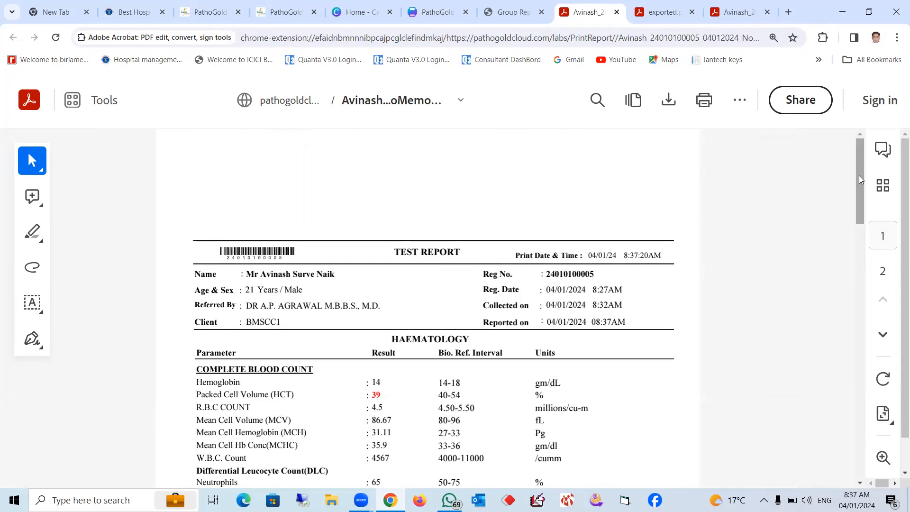
- Examine the report's haematology page, including the abnormal value highlighting, the notes, QR code and signatures
scroll(434, 193, "down", 1)
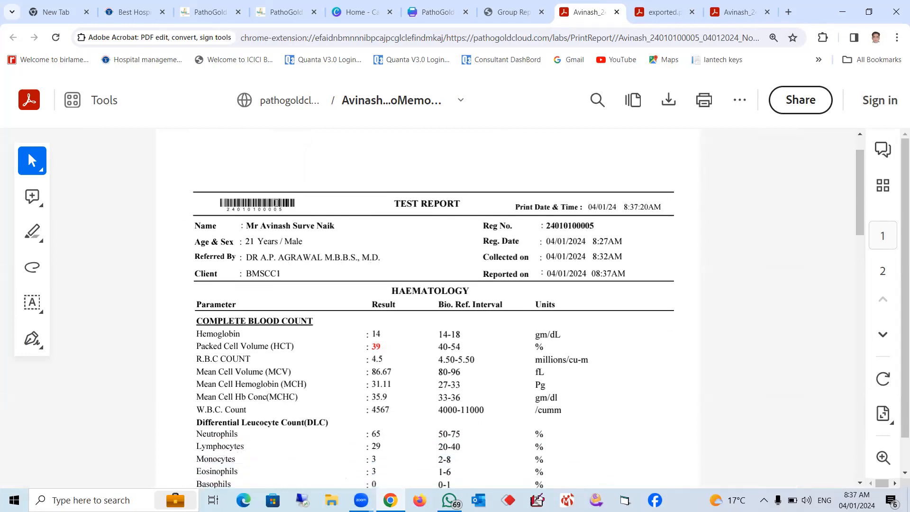
scroll(427, 299, "down", 3)
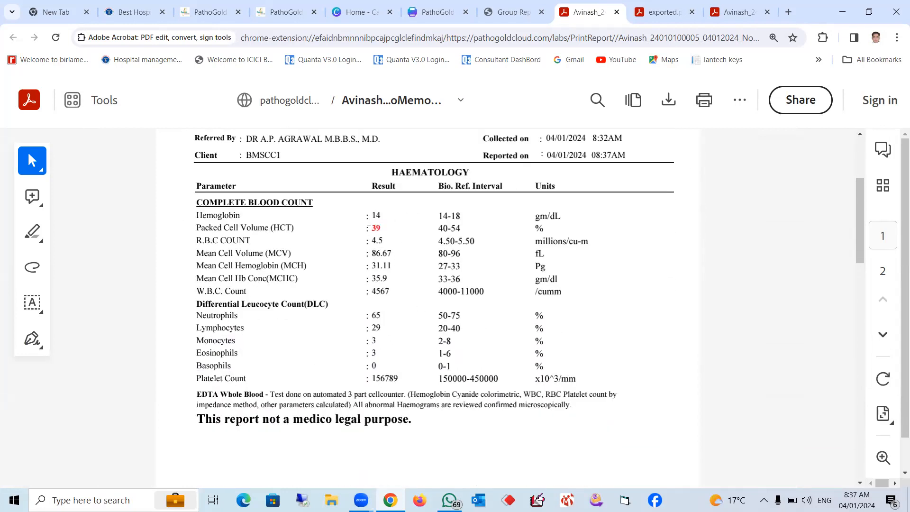
double_click(376, 228)
scroll(413, 333, "down", 1)
scroll(414, 333, "down", 2)
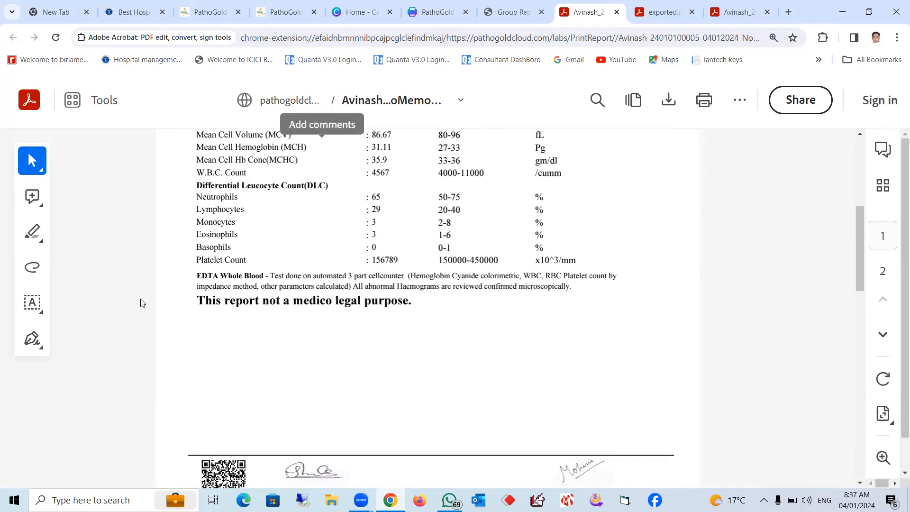
left_click_drag(199, 276, 424, 307)
left_click(432, 315)
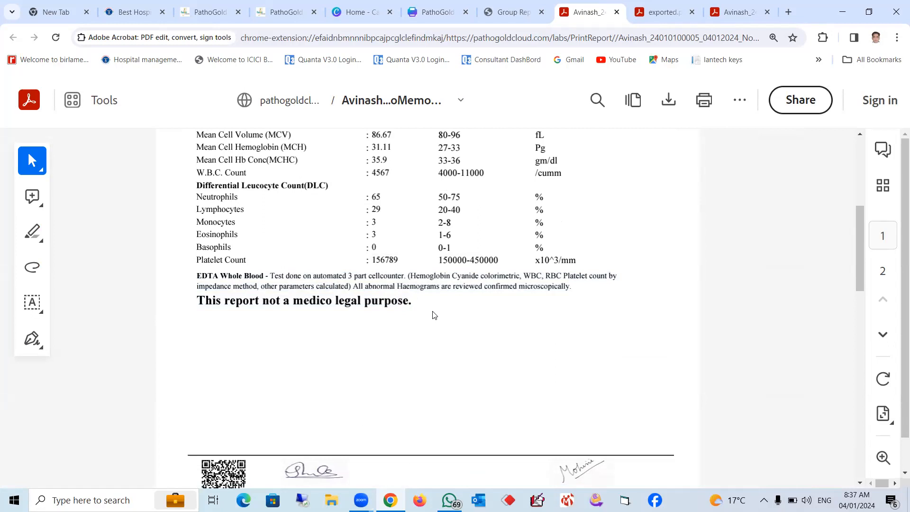
scroll(433, 315, "down", 5)
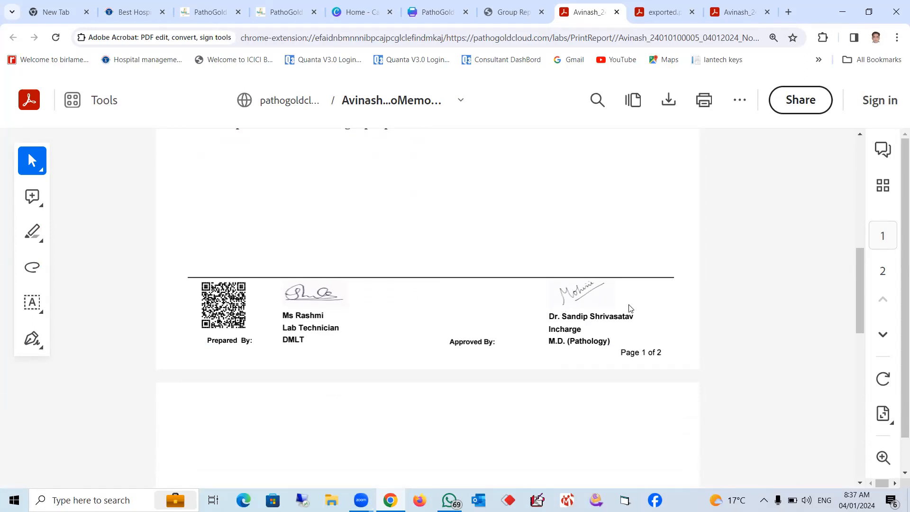
scroll(509, 278, "up", 3)
scroll(510, 277, "down", 5)
scroll(508, 276, "up", 2)
- Examine the report's biochemistry page, including the lipid profile results, guideline notes and the approving pathologist's signature
scroll(453, 336, "down", 5)
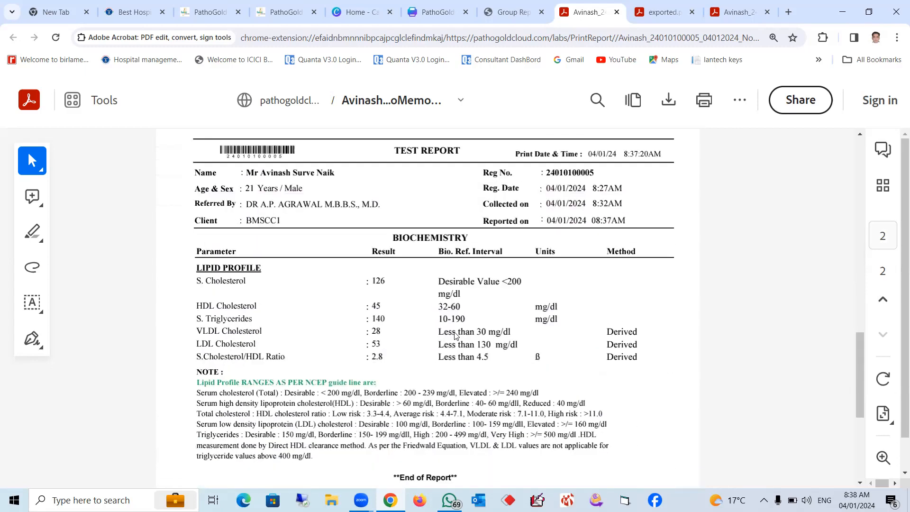
scroll(455, 335, "down", 1)
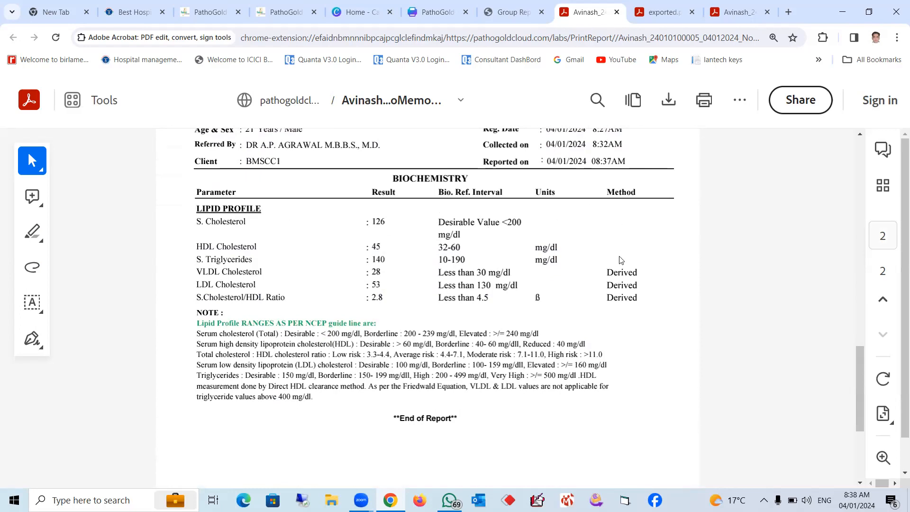
scroll(626, 302, "up", 10)
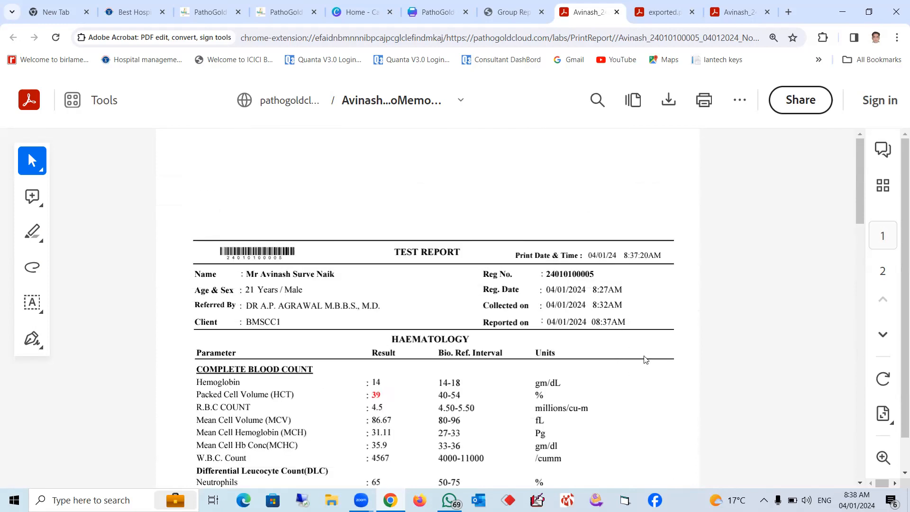
scroll(649, 361, "down", 10)
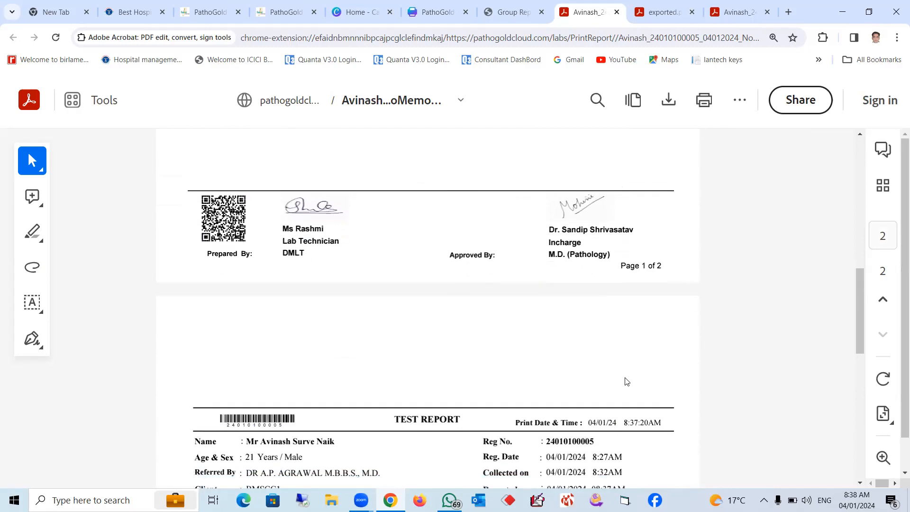
scroll(626, 381, "down", 5)
scroll(619, 390, "down", 3)
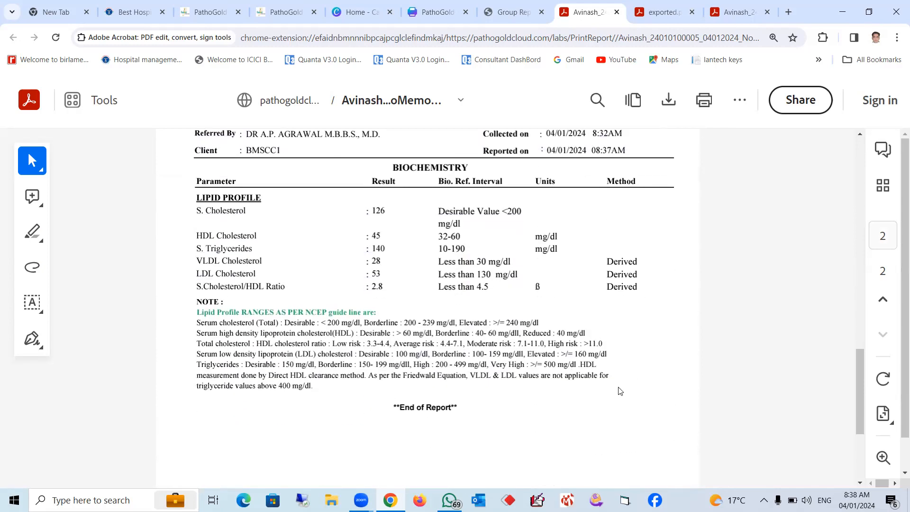
scroll(357, 363, "down", 4)
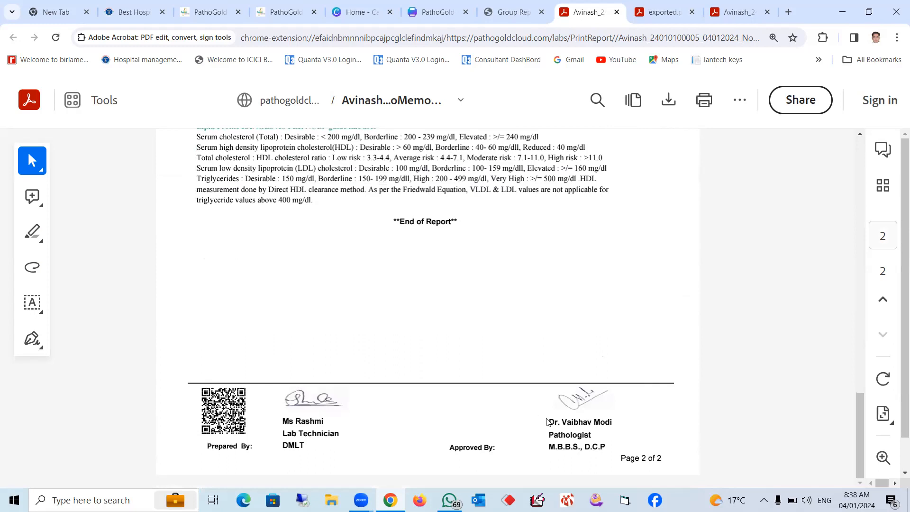
left_click_drag(548, 423, 640, 426)
left_click(643, 428)
scroll(462, 381, "up", 12)
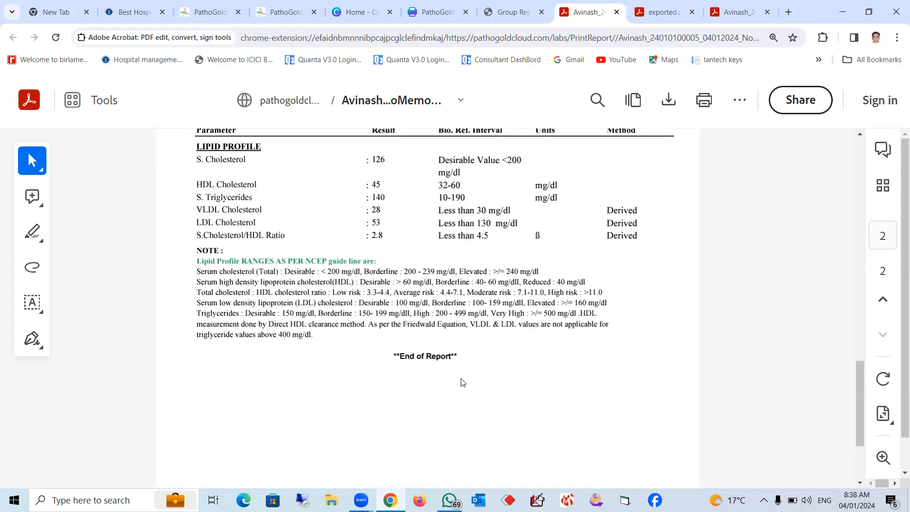
scroll(463, 381, "up", 10)
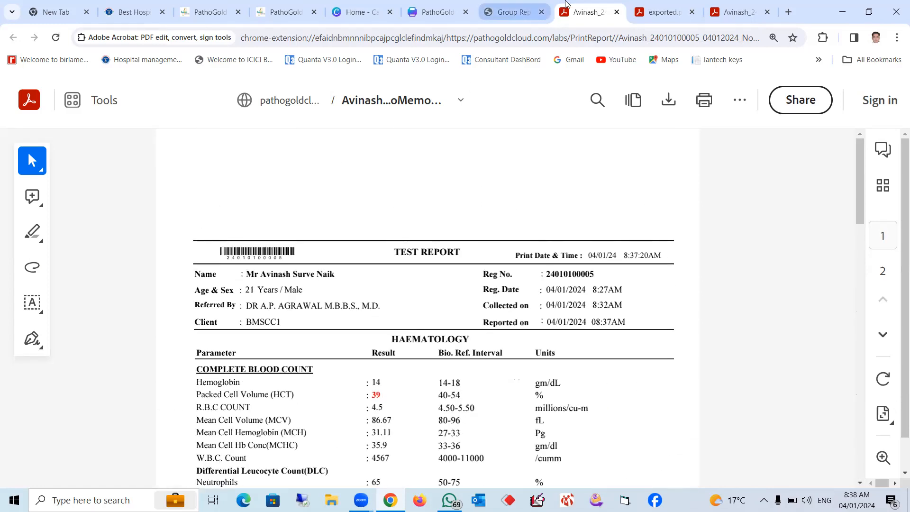
- Return to the group report page and generate a merged report of the complete blood count and lipid profile
left_click(514, 12)
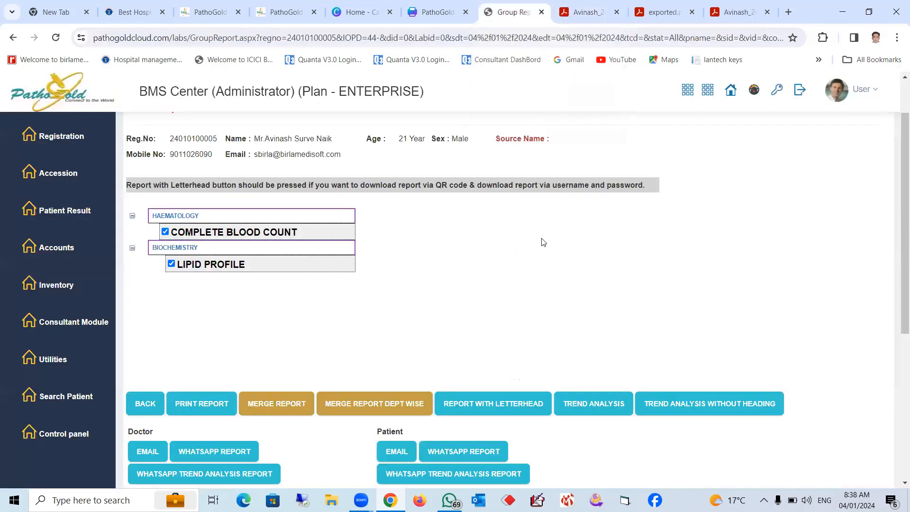
scroll(543, 242, "down", 1)
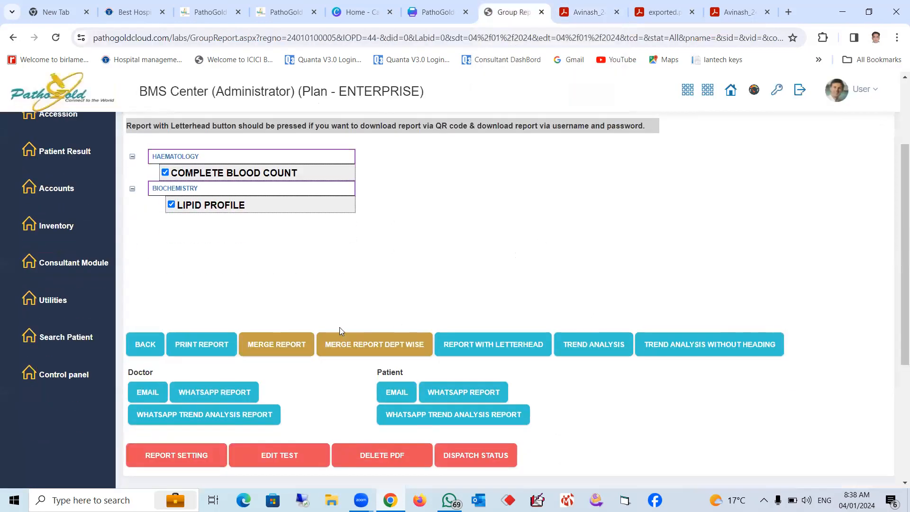
left_click(272, 355)
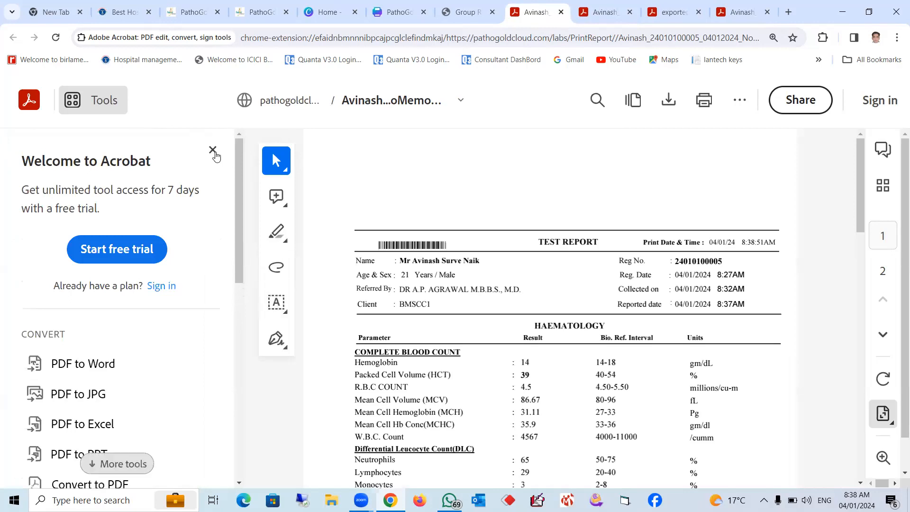
- Close the Acrobat welcome pane and examine both pages of the merged report, including the test results, notes and signatures
left_click(212, 151)
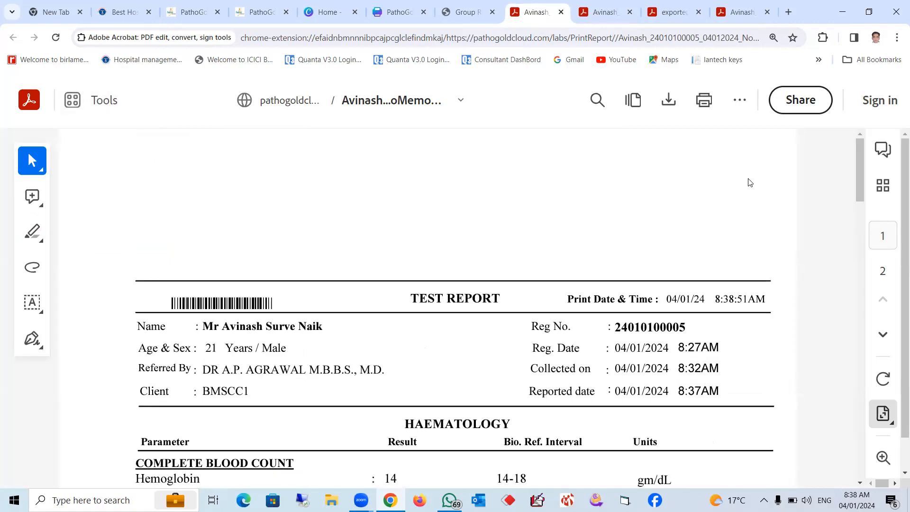
scroll(750, 183, "down", 5)
scroll(750, 184, "down", 1)
scroll(737, 194, "down", 3)
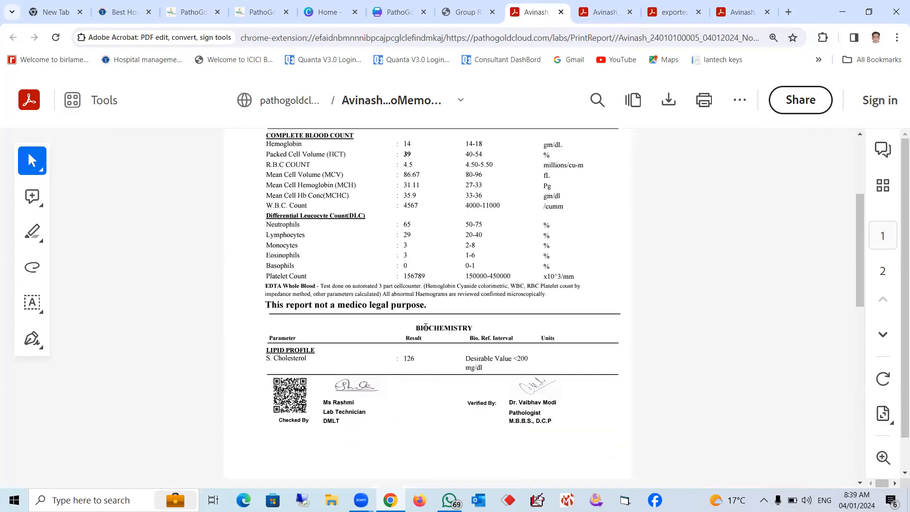
scroll(535, 333, "down", 9)
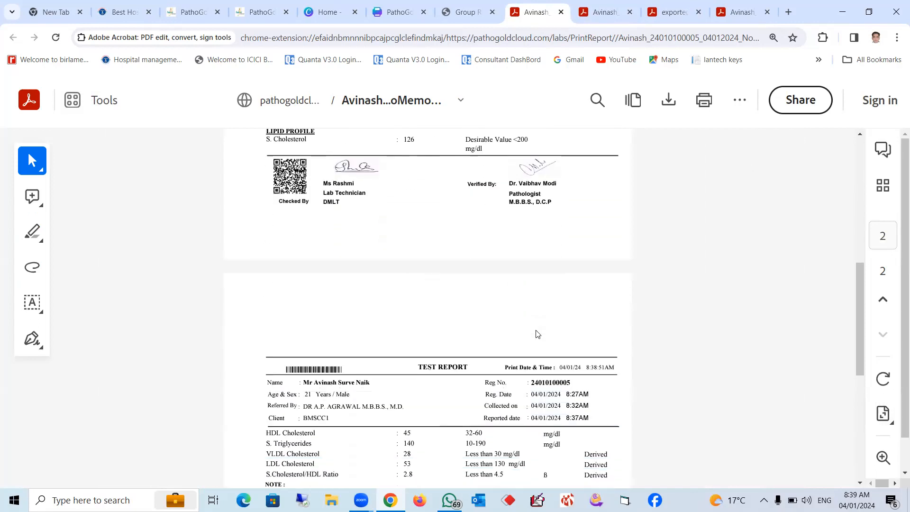
scroll(536, 334, "down", 9)
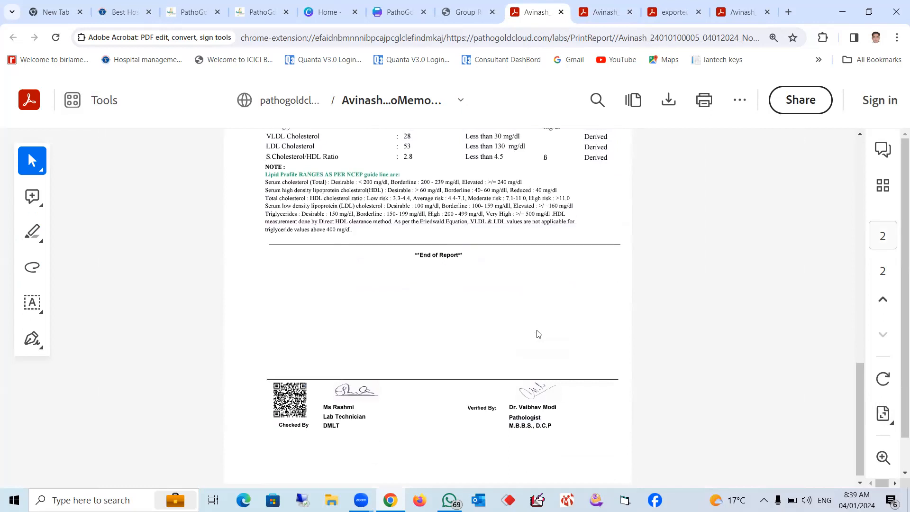
- Return to the group report page, generate the report with letterhead and close the Acrobat welcome pane
left_click(461, 12)
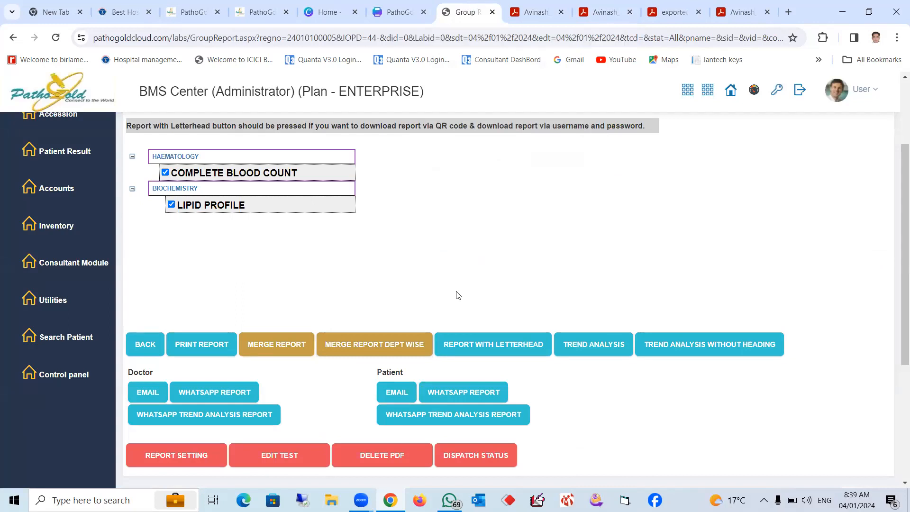
left_click(502, 348)
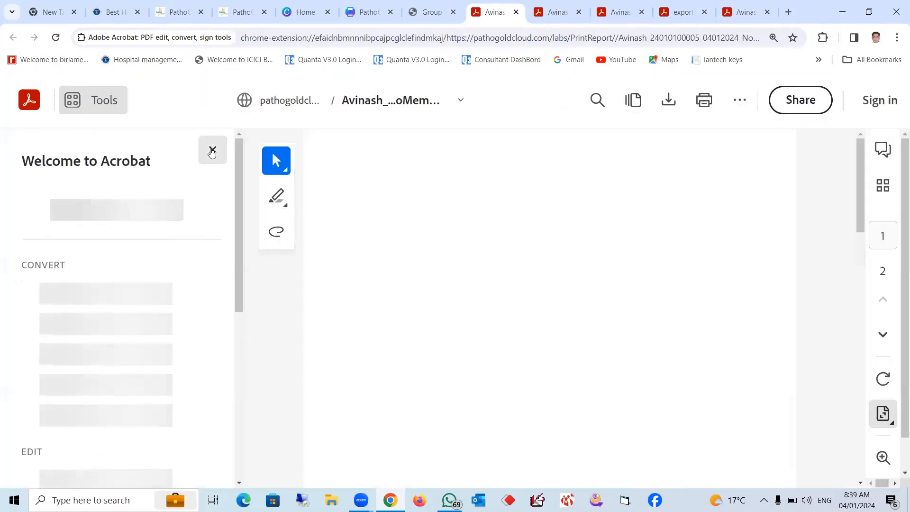
left_click(212, 151)
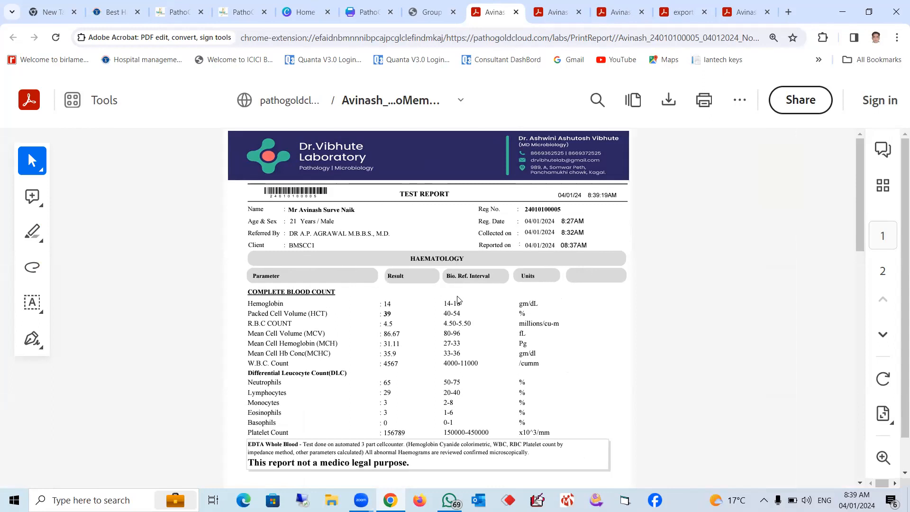
- Examine the letterhead report's haematology and biochemistry pages, including the header, QR code, signatures and footer
scroll(366, 396, "down", 1)
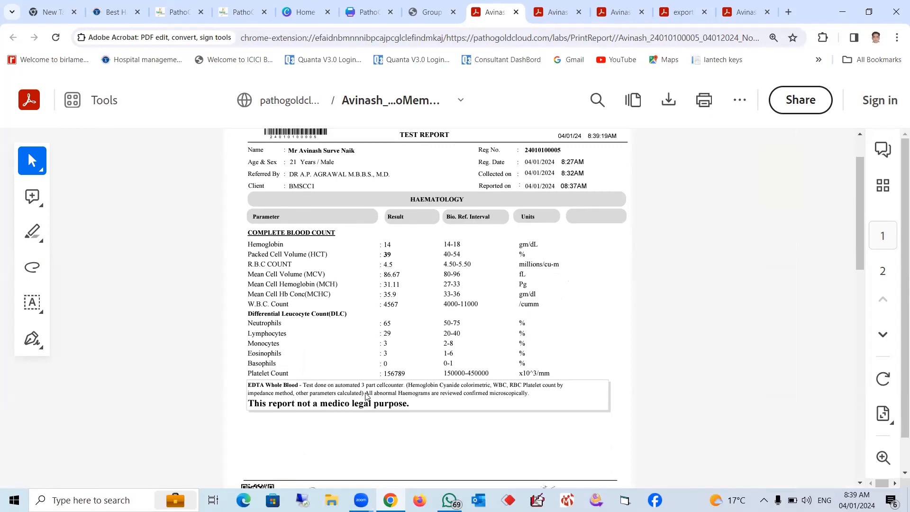
scroll(624, 357, "down", 1)
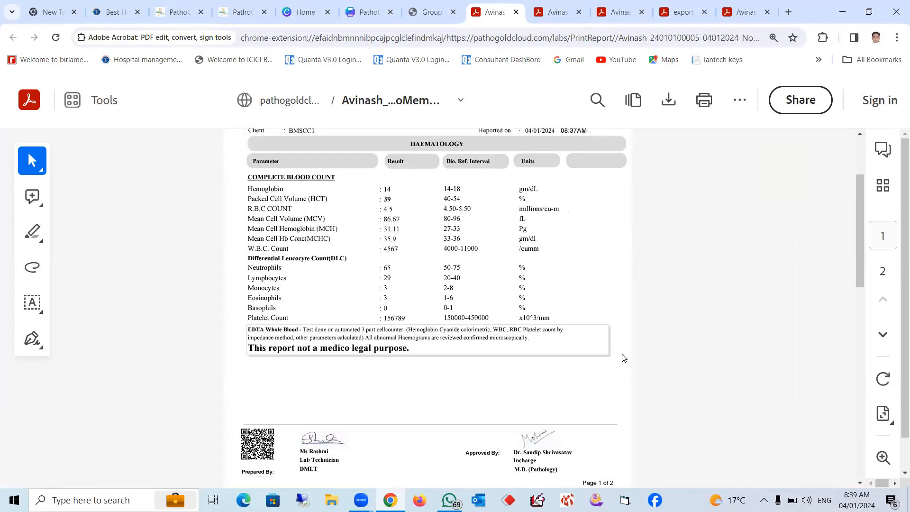
scroll(623, 357, "up", 2)
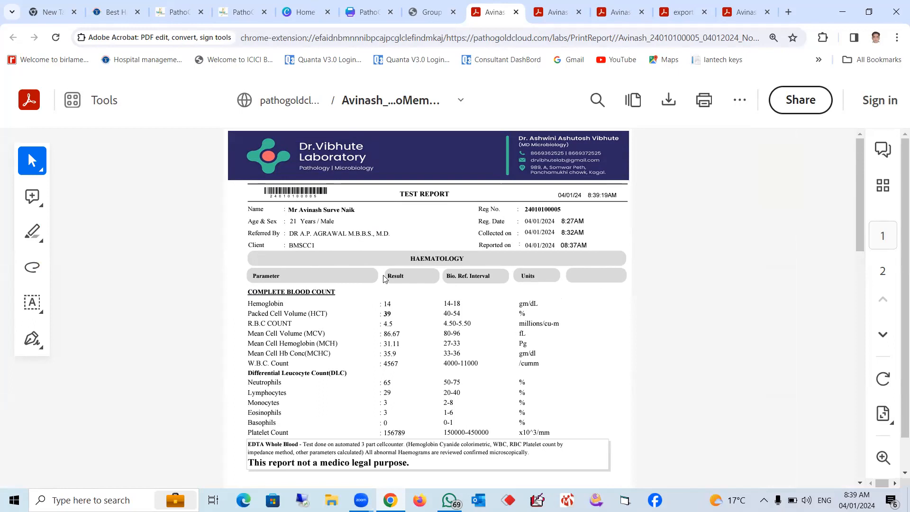
scroll(626, 332, "down", 3)
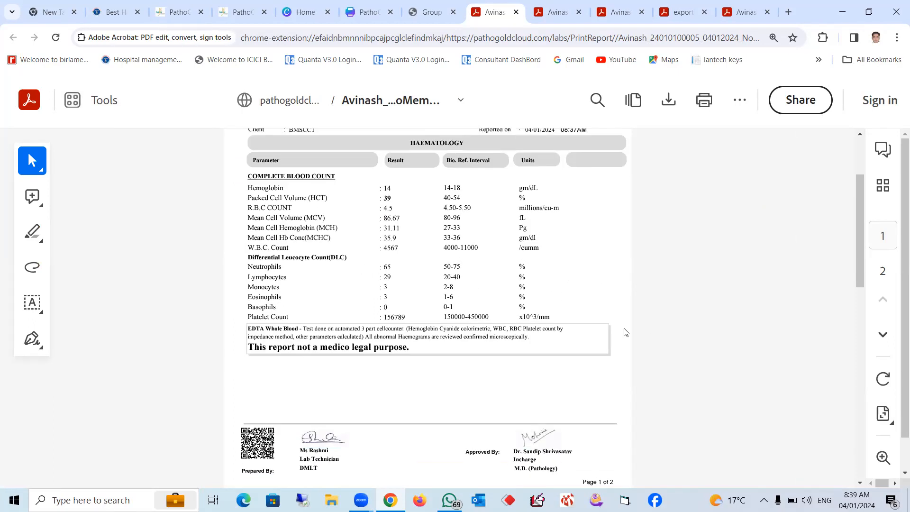
scroll(389, 369, "down", 1)
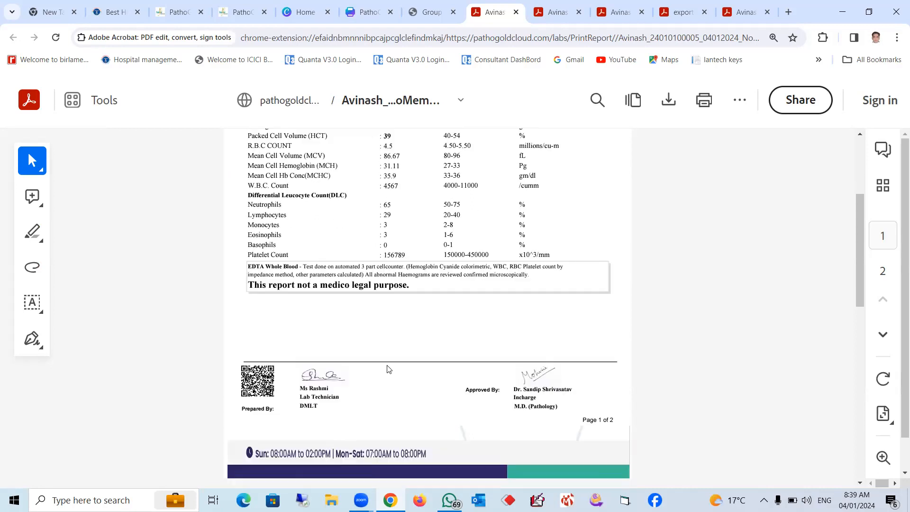
scroll(387, 368, "down", 2)
scroll(331, 294, "up", 1)
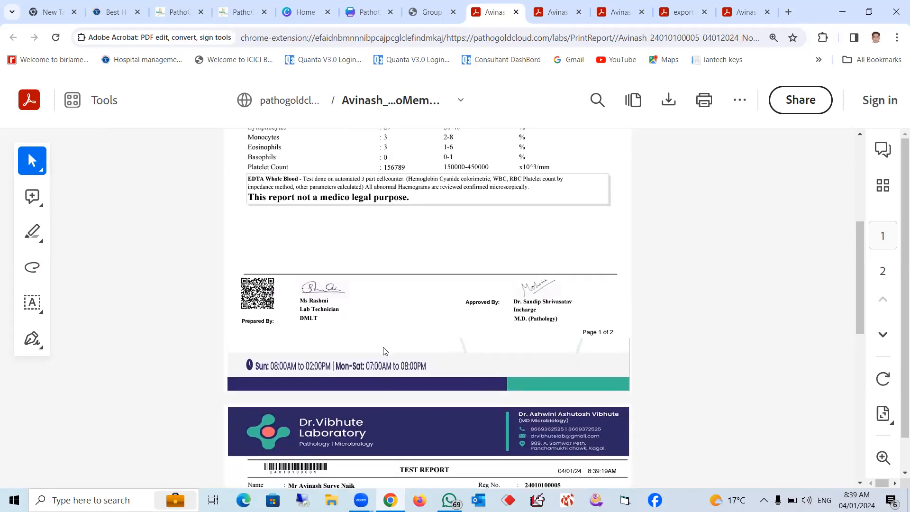
scroll(564, 294, "down", 7)
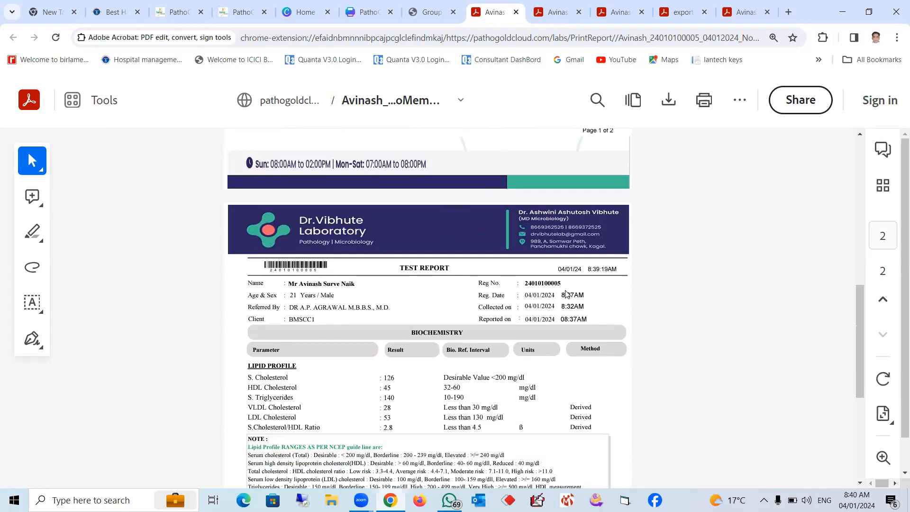
scroll(563, 293, "down", 1)
scroll(563, 289, "up", 12)
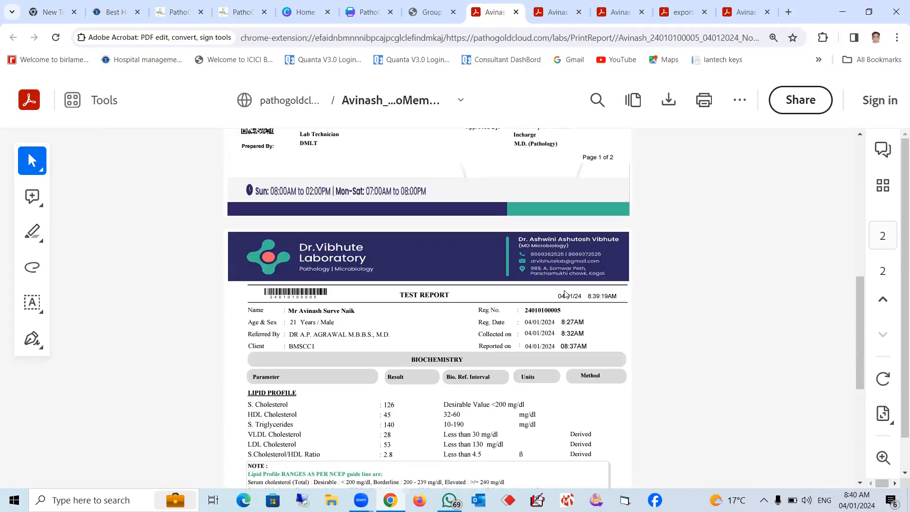
- Send the report to the patient by WhatsApp from the group report page, and check the message and lab contact details in WhatsApp
key("ctrl+shift+Tab")
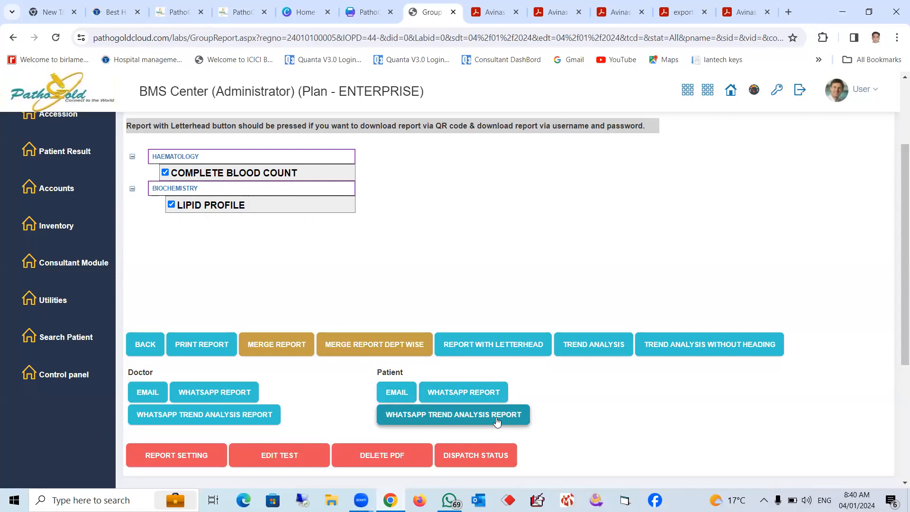
left_click(468, 393)
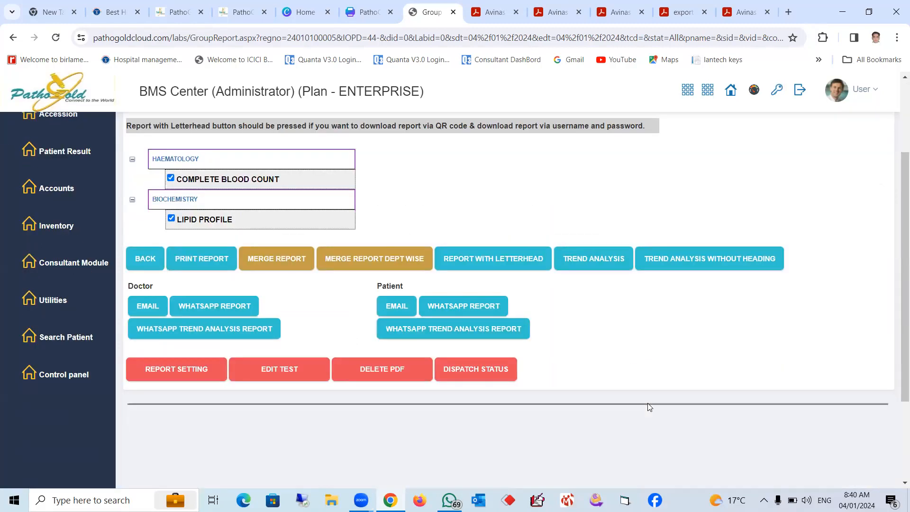
left_click(449, 500)
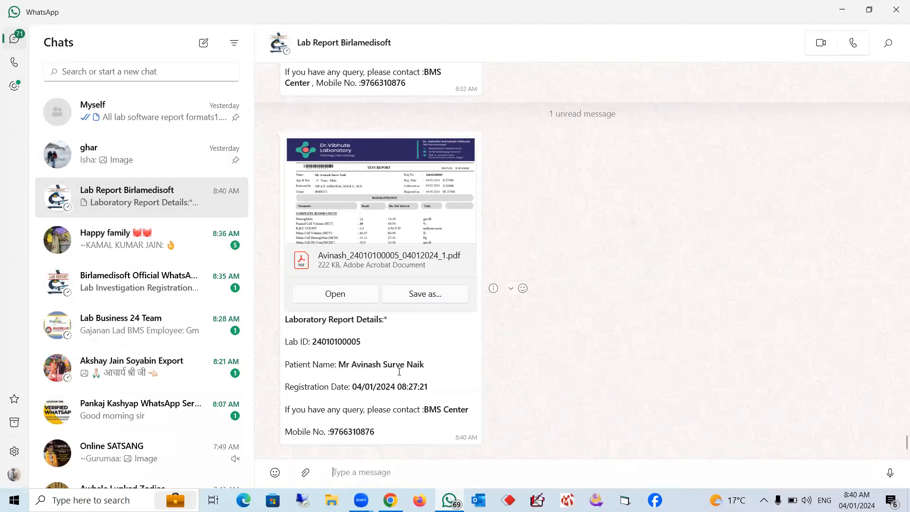
left_click_drag(424, 410, 380, 433)
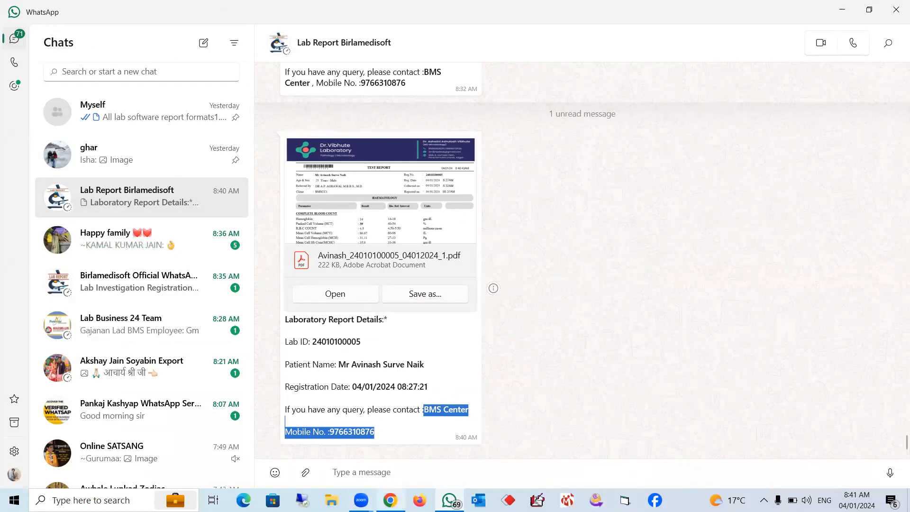
- Switch back to Chrome and review the group report page's patient details, sending options and dispatch status option
left_click(390, 500)
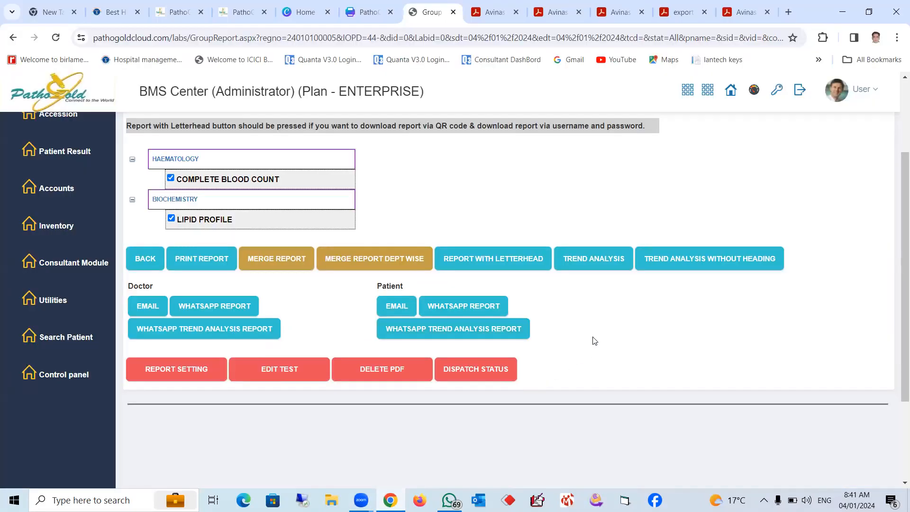
scroll(594, 340, "up", 1)
scroll(593, 339, "down", 1)
scroll(360, 178, "up", 3)
scroll(496, 209, "down", 5)
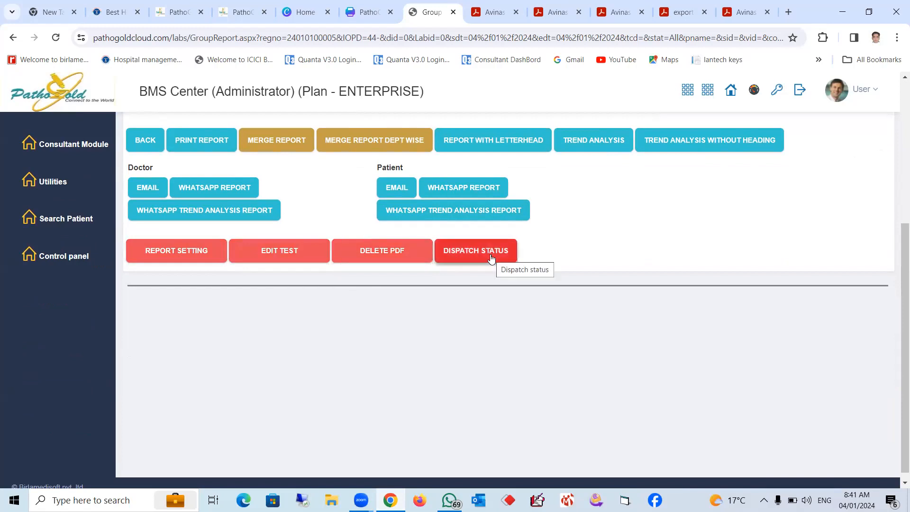
scroll(369, 321, "up", 3)
scroll(371, 324, "up", 3)
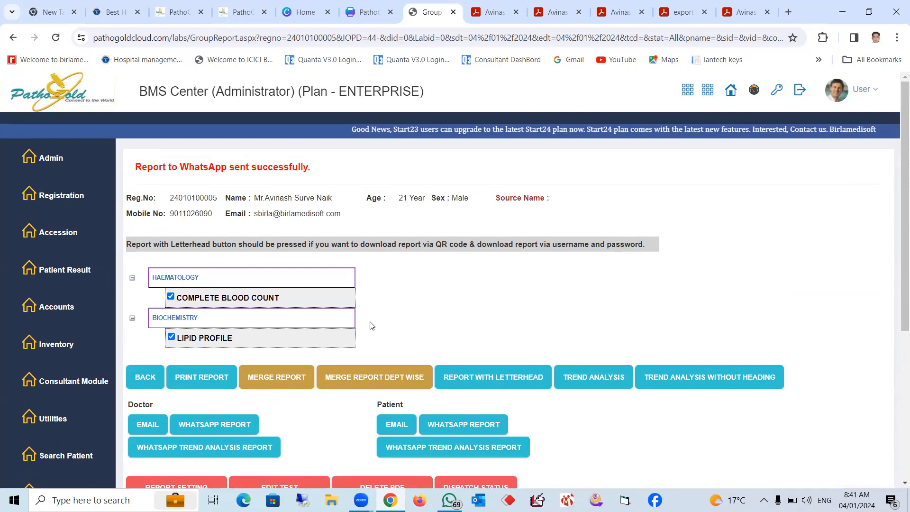
scroll(371, 325, "down", 3)
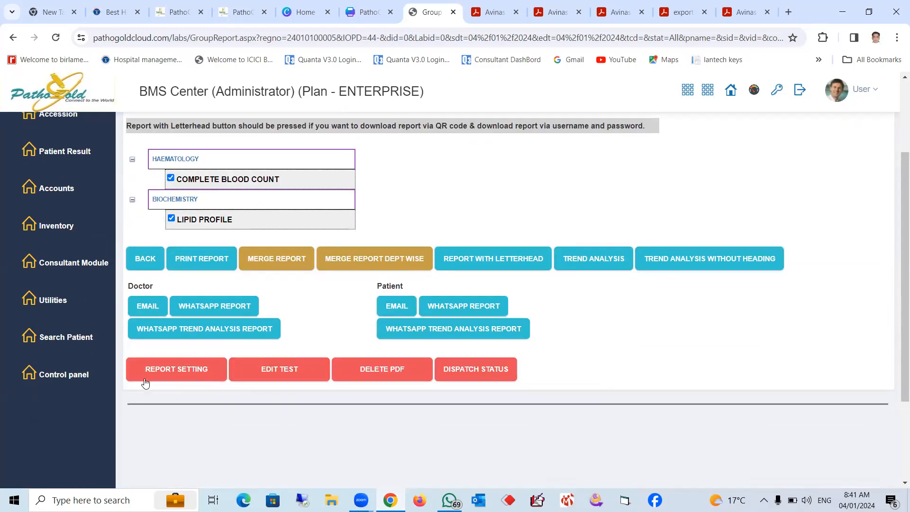
- Open the report settings and review the abnormal value, signature, line count, header, footer and logo options
left_click(171, 372)
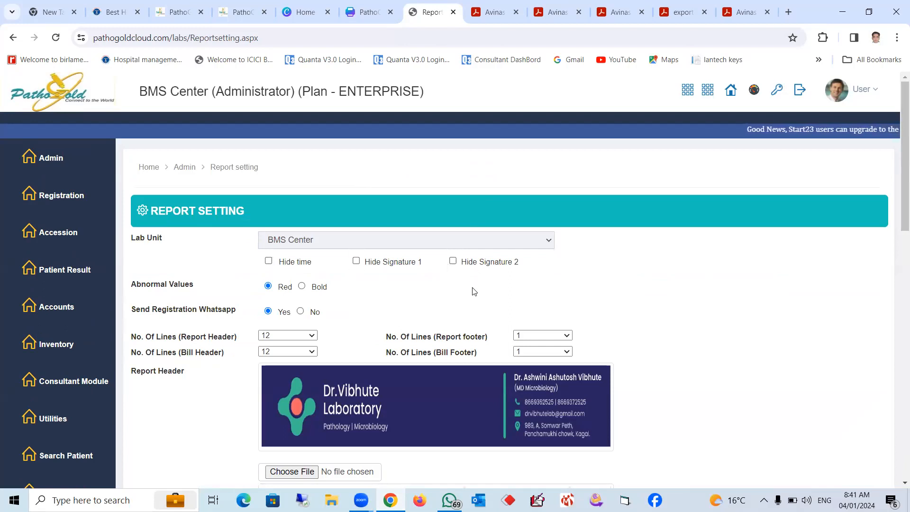
scroll(469, 294, "down", 1)
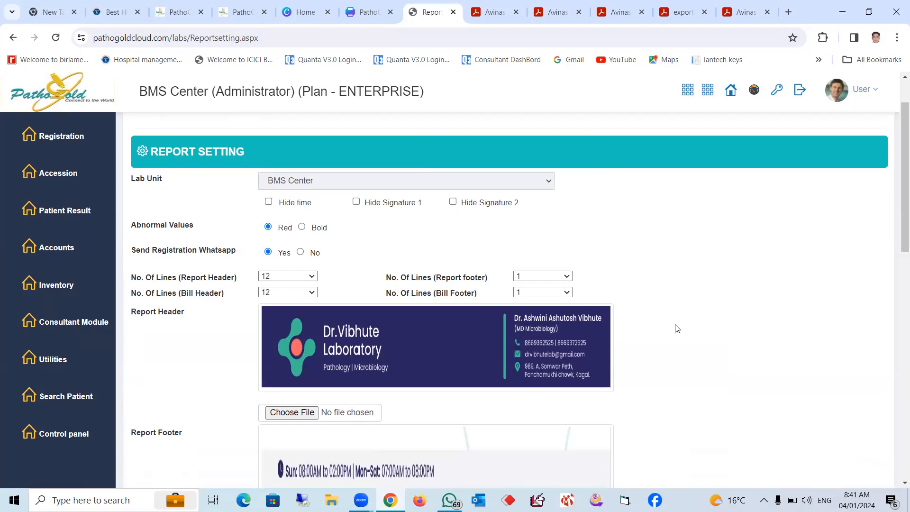
scroll(733, 317, "down", 1)
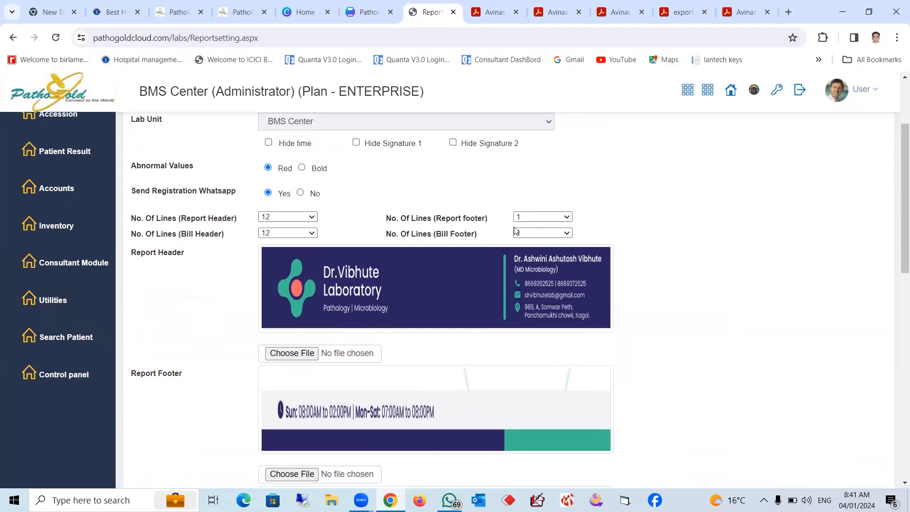
scroll(559, 285, "down", 1)
scroll(558, 283, "down", 5)
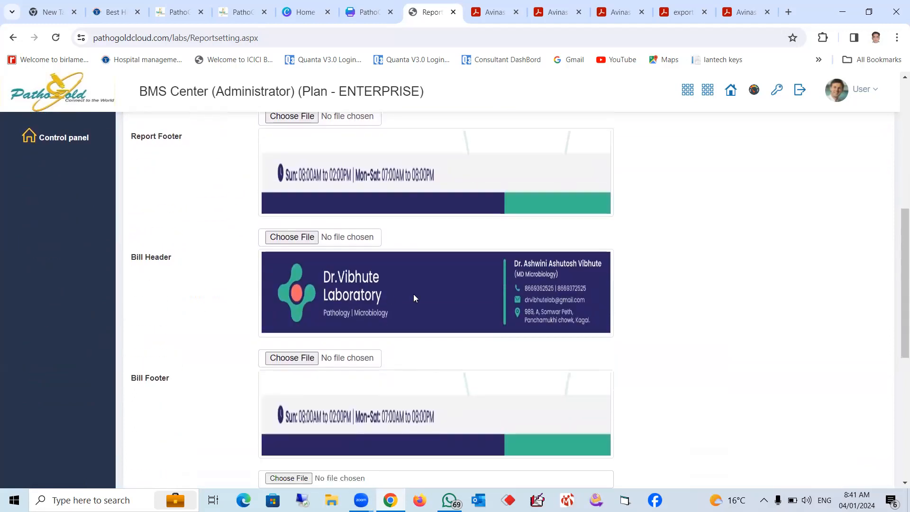
scroll(417, 406, "down", 5)
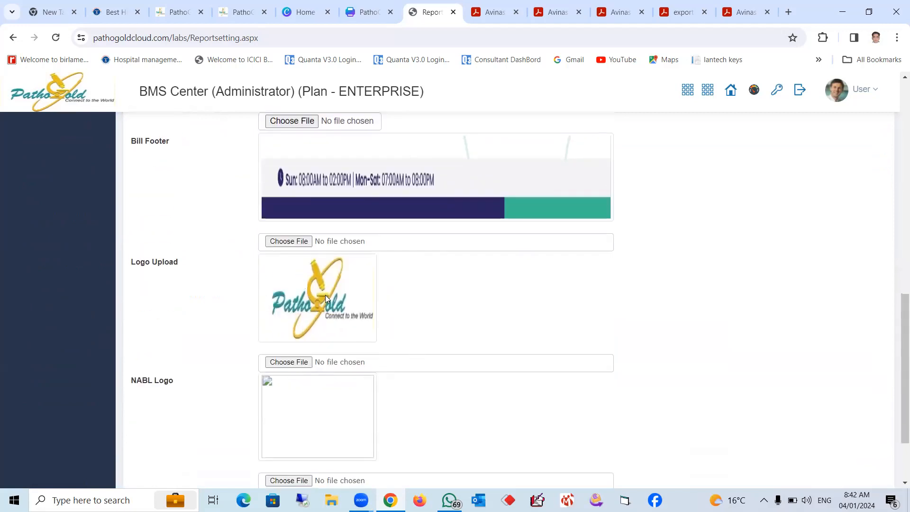
scroll(404, 347, "down", 2)
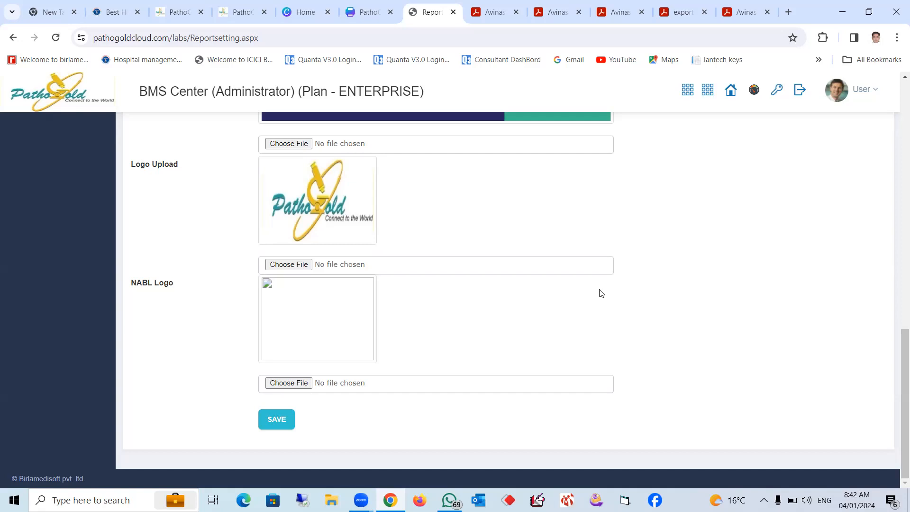
scroll(600, 290, "up", 15)
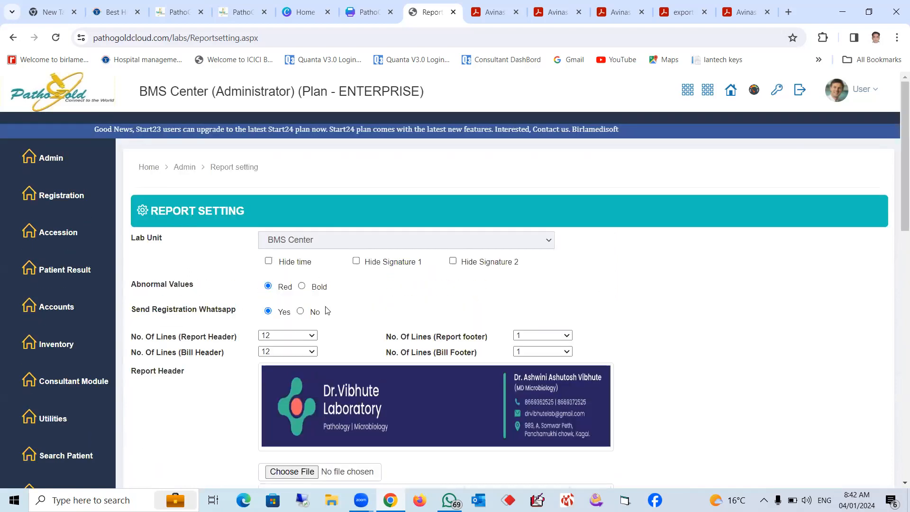
- View the daily cash register for the patient accounts and return to the daily cash report form
mouse_move(67, 306)
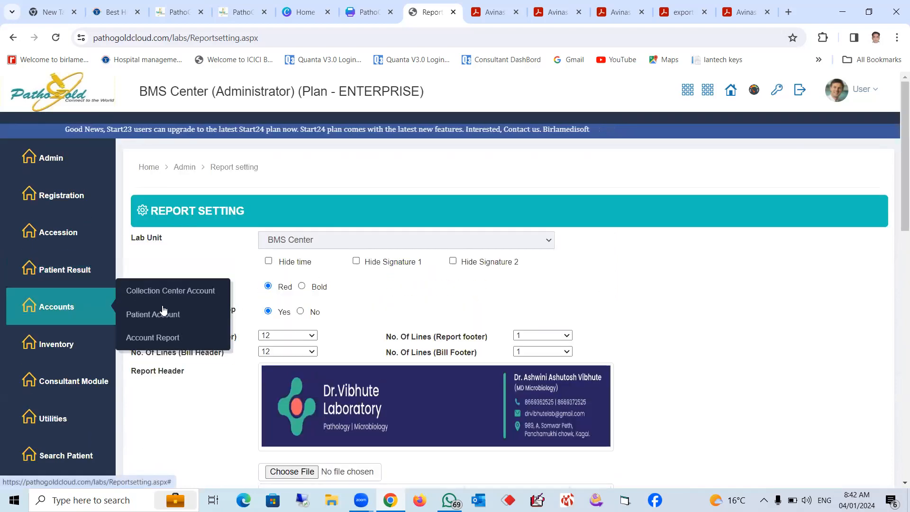
mouse_move(163, 309)
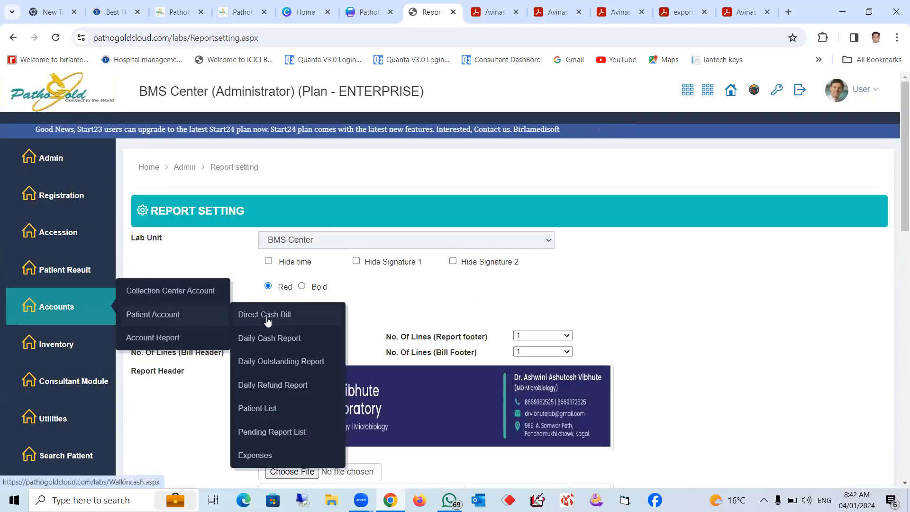
left_click(268, 345)
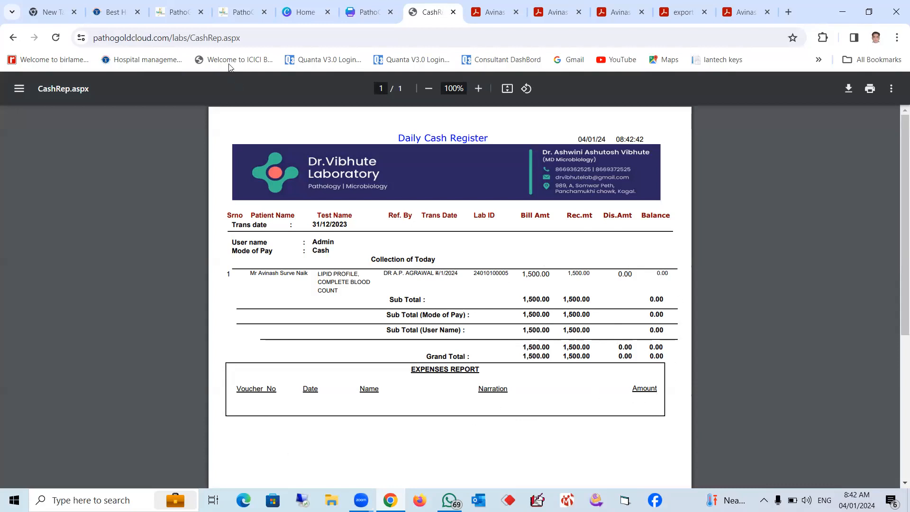
left_click(12, 38)
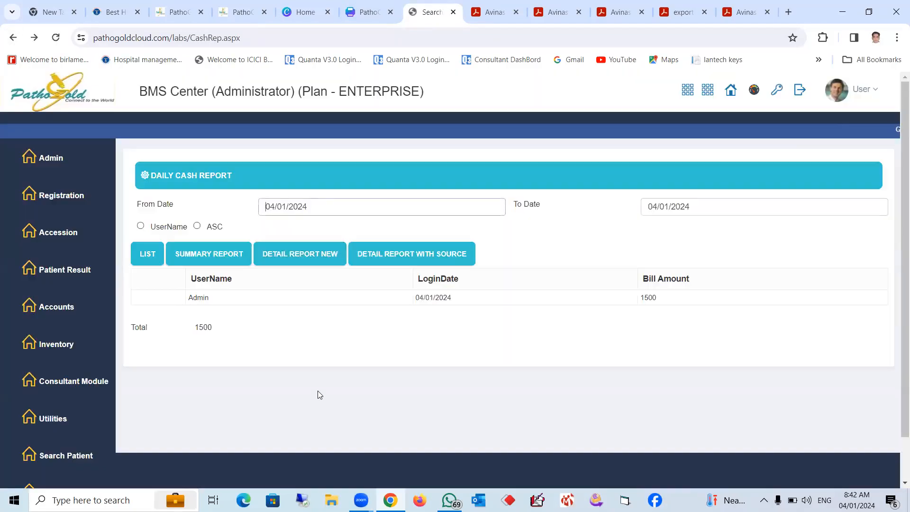
- Open the expenses form for the patient accounts and fill in the payee's name on the new voucher
mouse_move(67, 306)
mouse_move(180, 340)
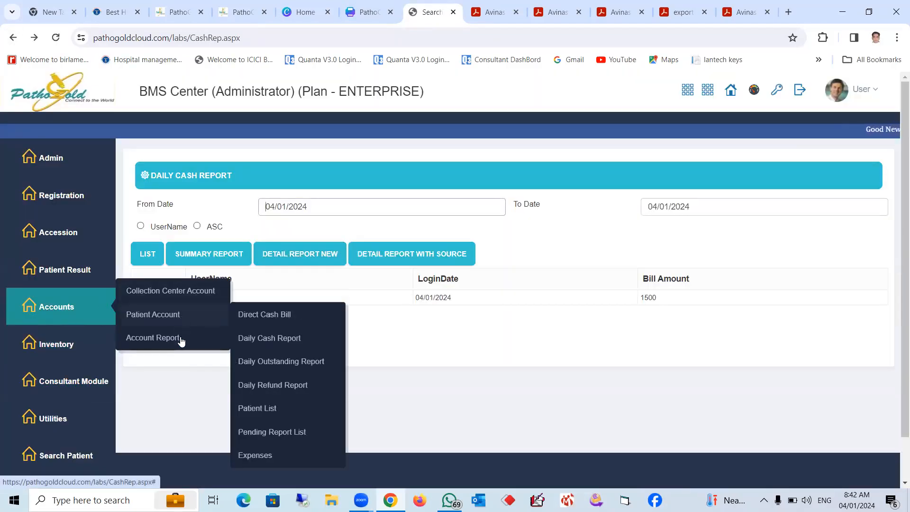
scroll(242, 337, "down", 3)
scroll(252, 378, "down", 2)
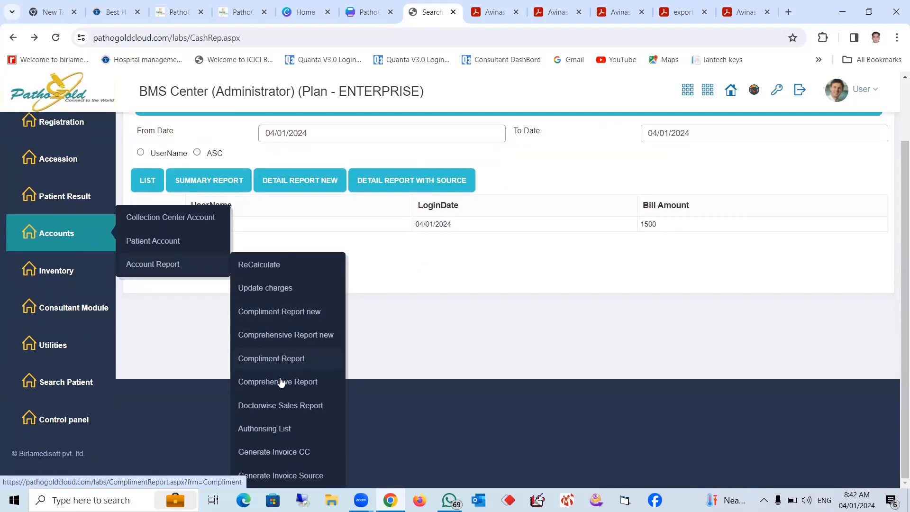
mouse_move(214, 271)
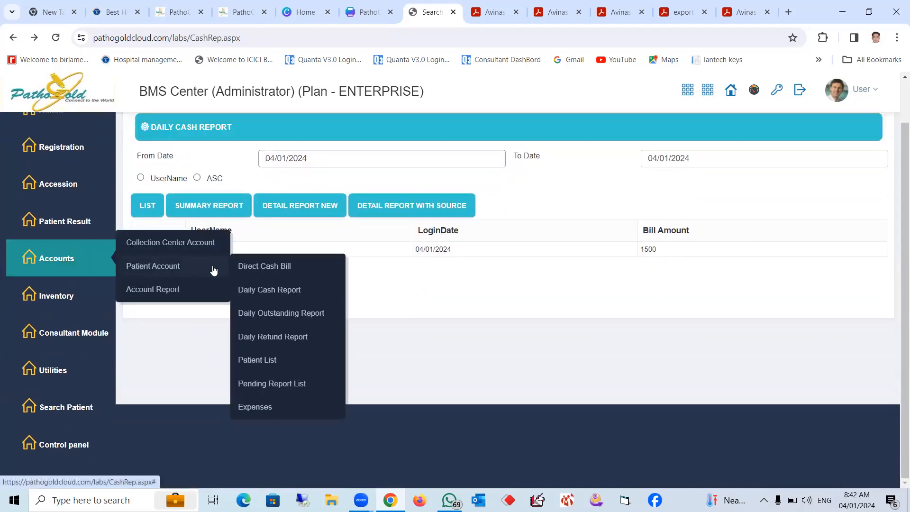
left_click(254, 408)
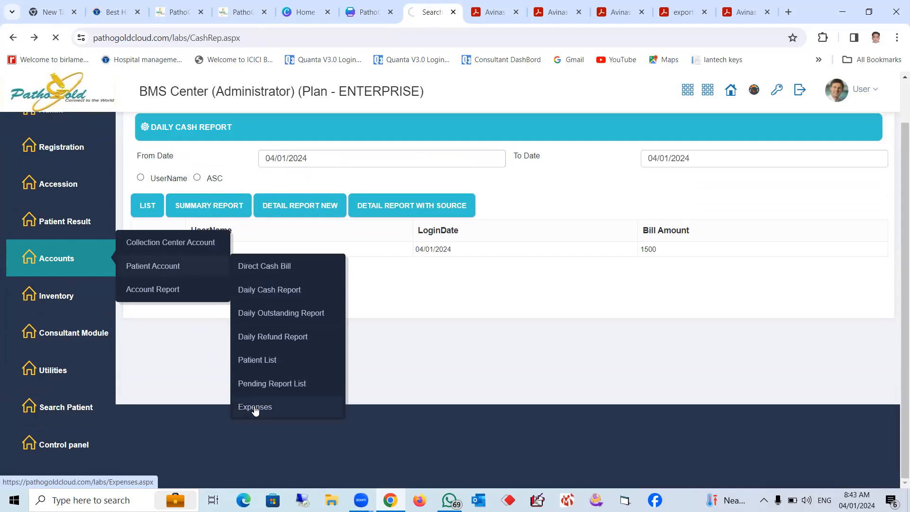
left_click(299, 256)
type("Suresh ")
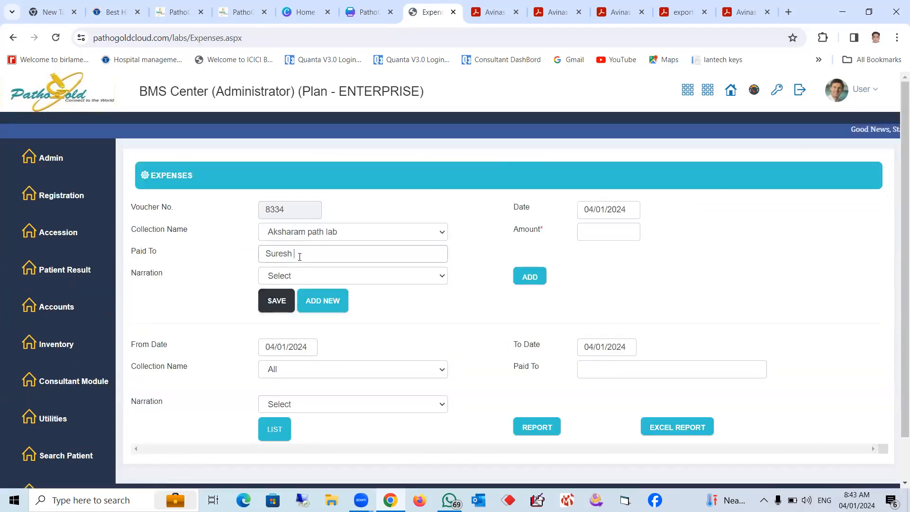
type("K")
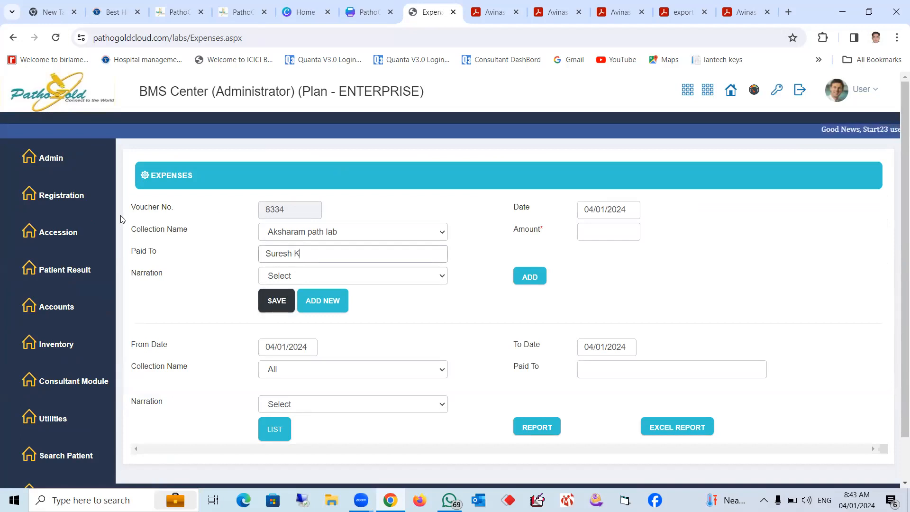
- Choose petrol expenses as the voucher's narration, set the amount to 100 and save the expense
left_click(349, 277)
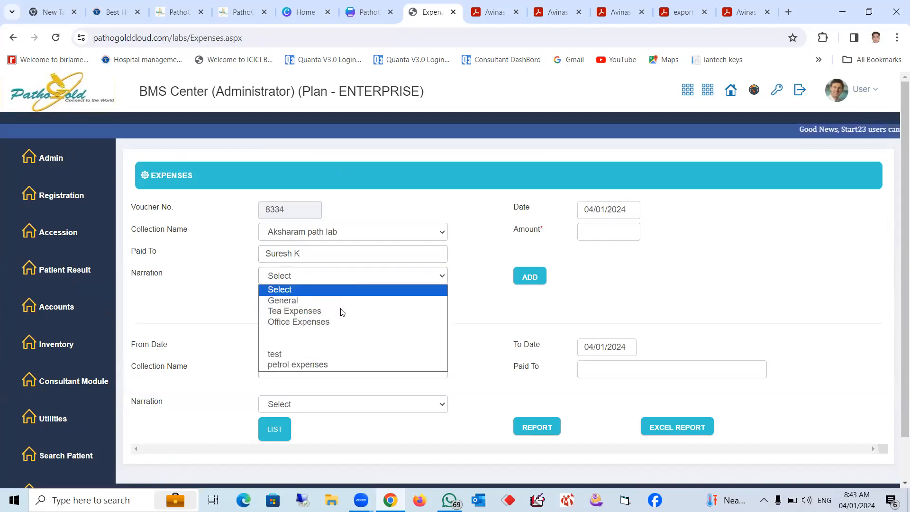
left_click(314, 364)
left_click(605, 233)
type("100")
left_click(284, 302)
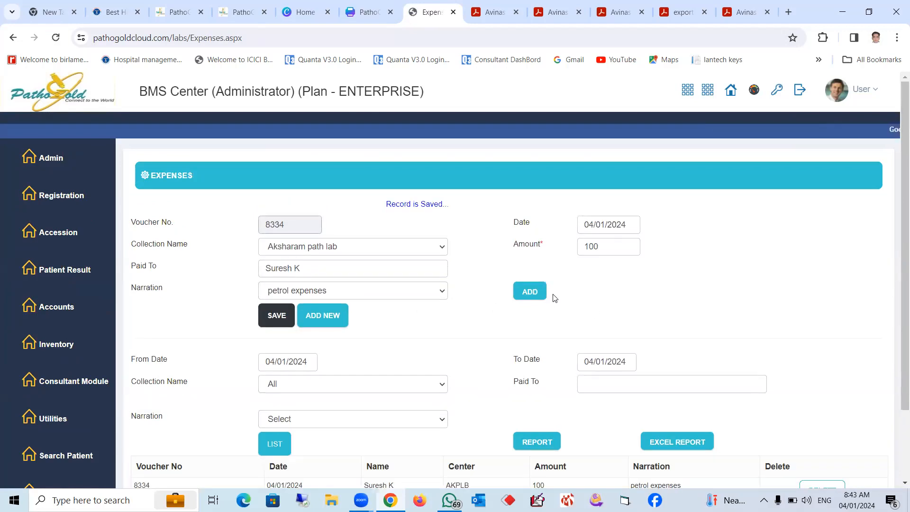
scroll(497, 325, "down", 2)
- Generate the new detailed daily cash report, check its expenses section and return to the daily cash report form
mouse_move(72, 229)
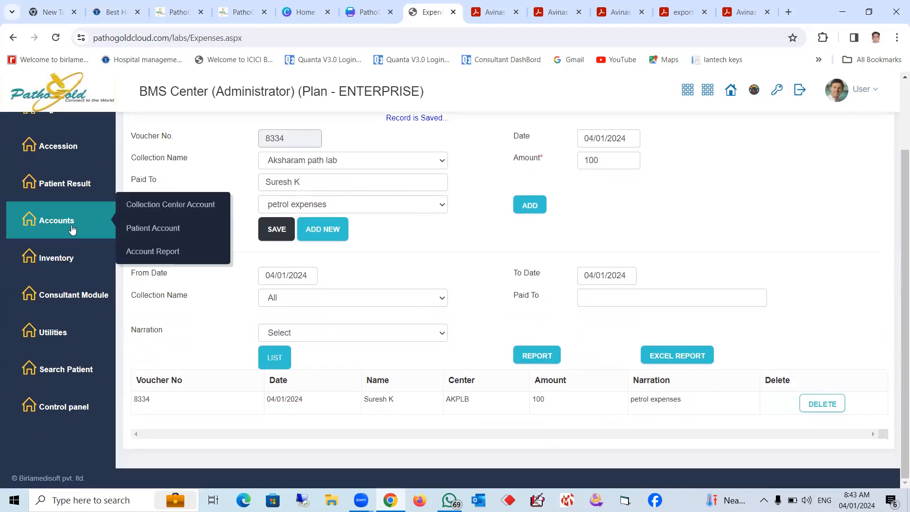
mouse_move(150, 230)
left_click(270, 256)
left_click(290, 258)
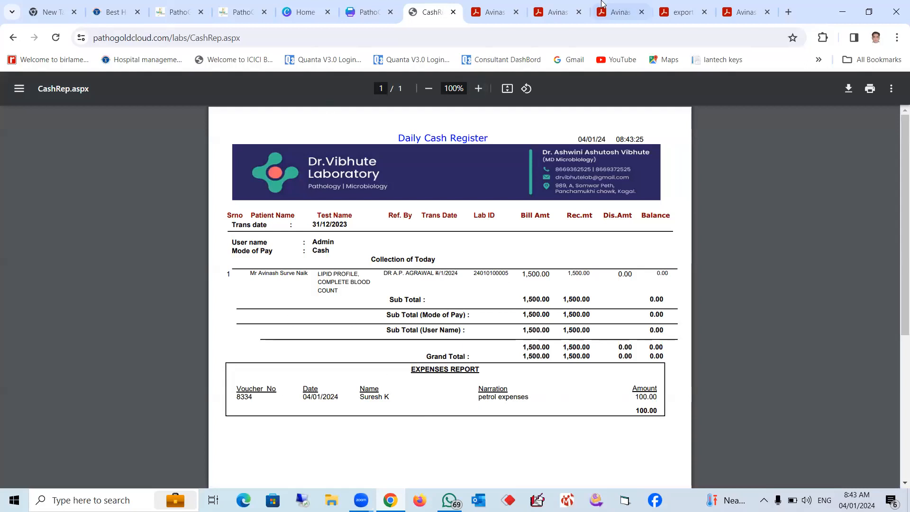
left_click(13, 37)
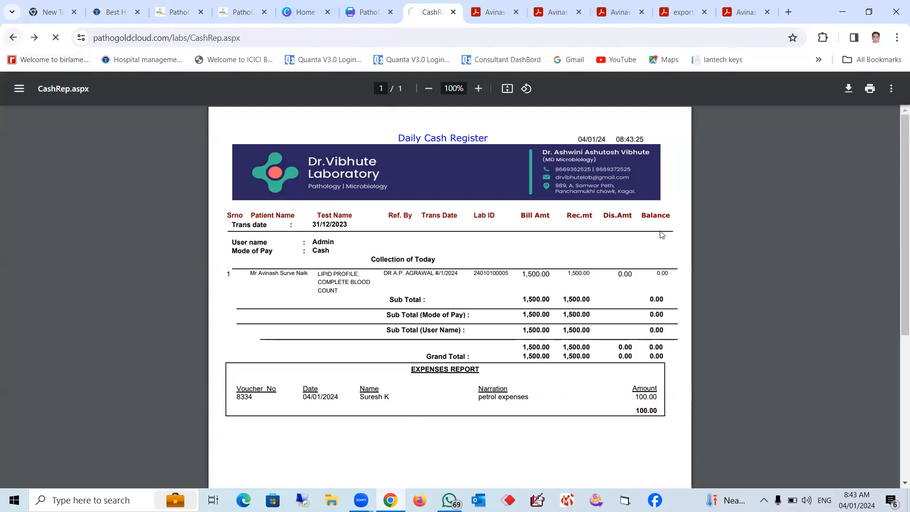
scroll(152, 270, "down", 1)
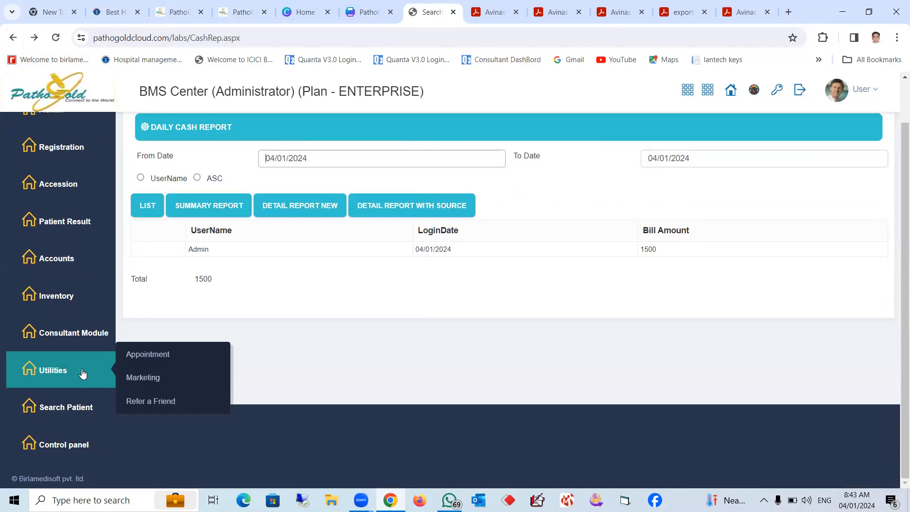